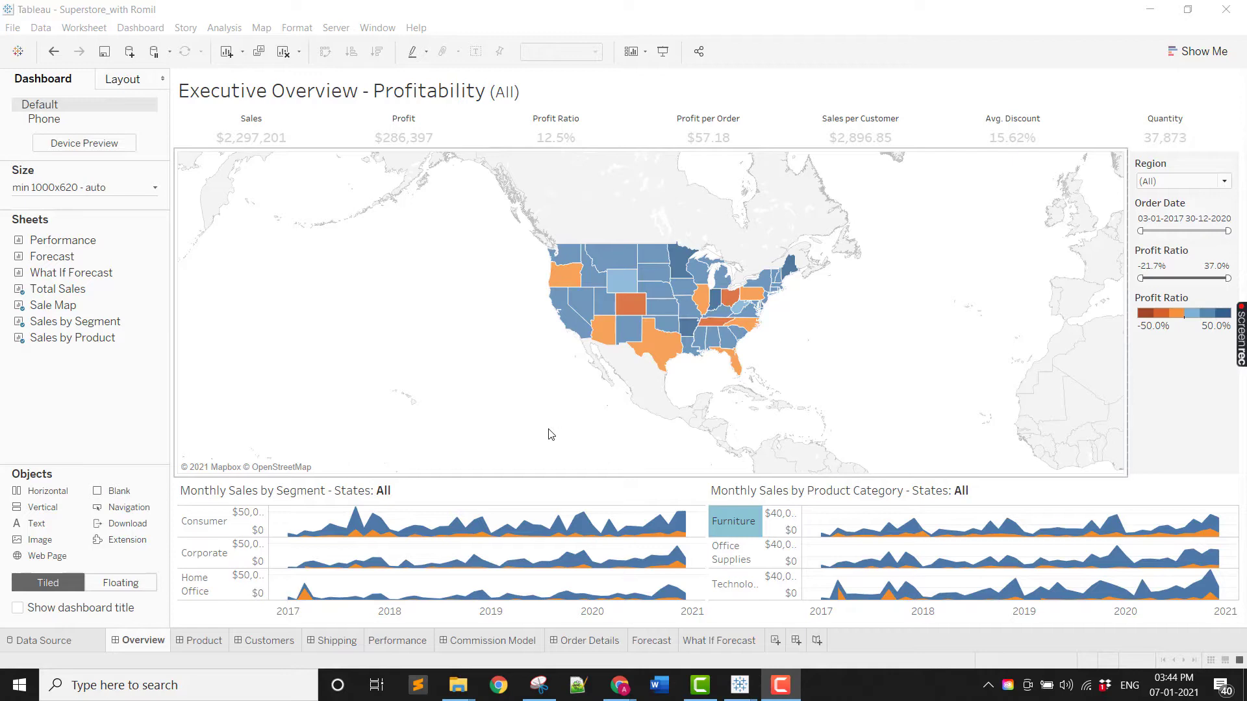
# - Place the Phrazor extension from its local .trex file beside the map on the dashboard
pyautogui.click(185, 523)
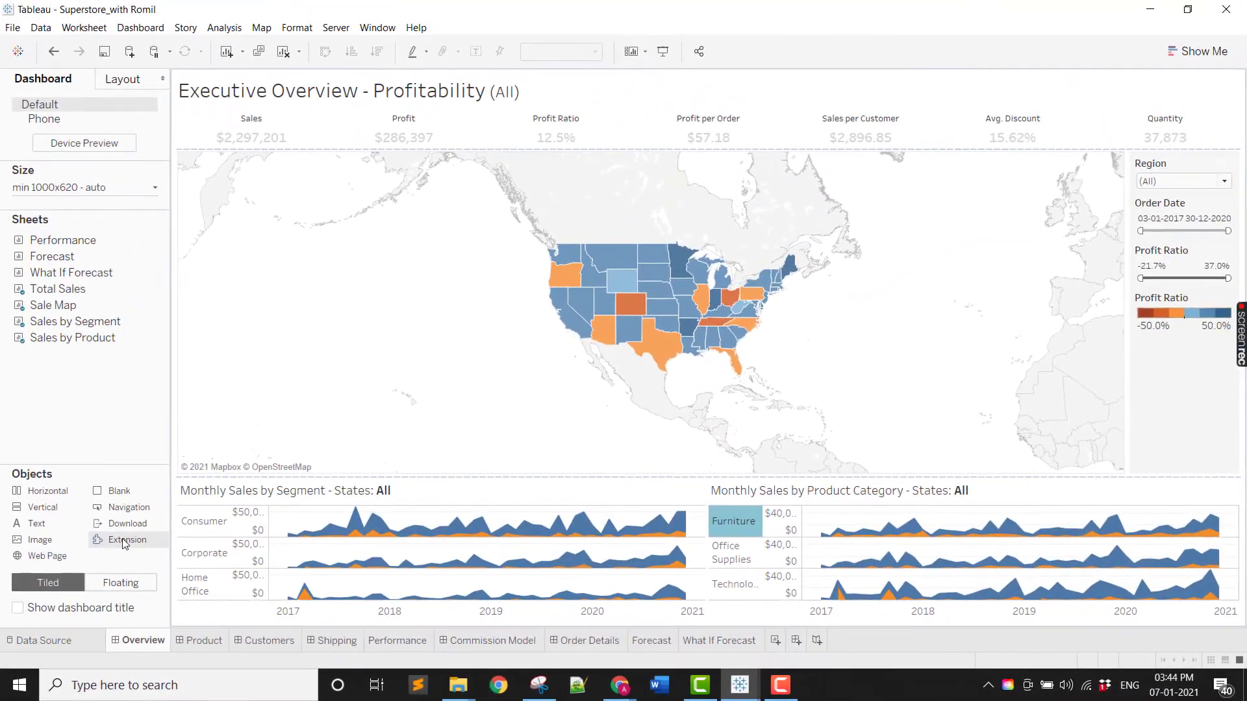
pyautogui.doubleClick(150, 511)
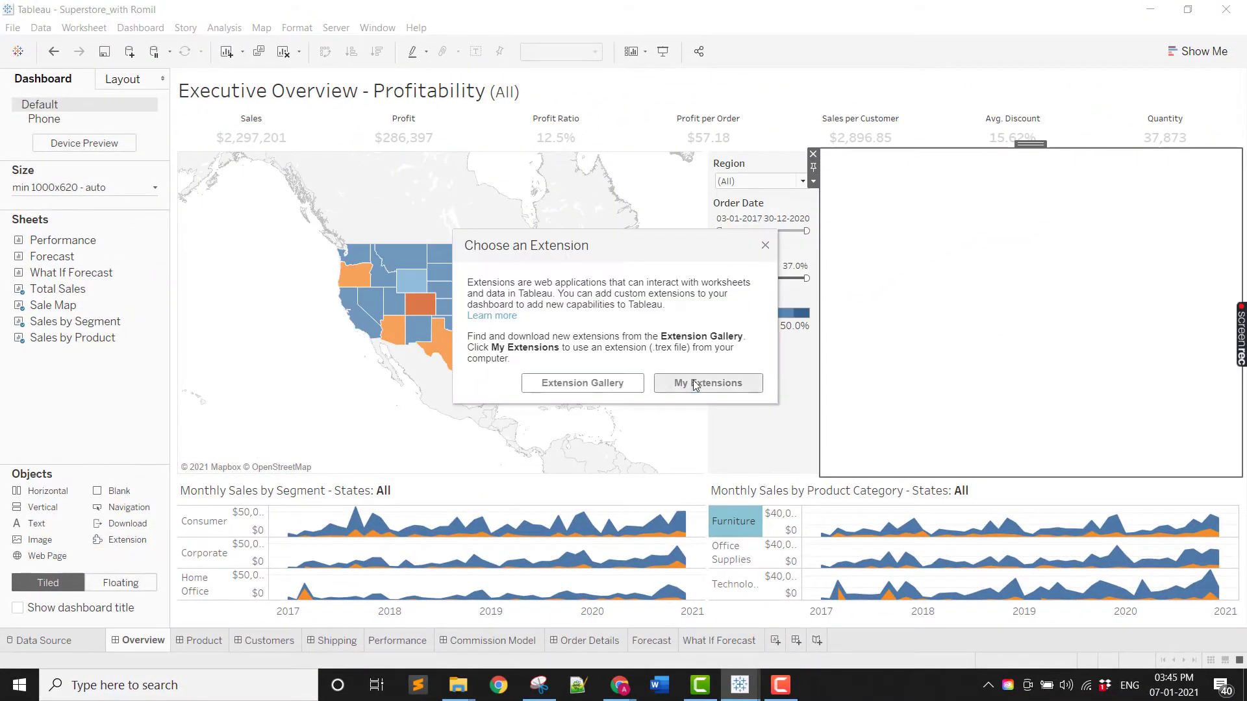
pyautogui.click(708, 382)
pyautogui.doubleClick(669, 435)
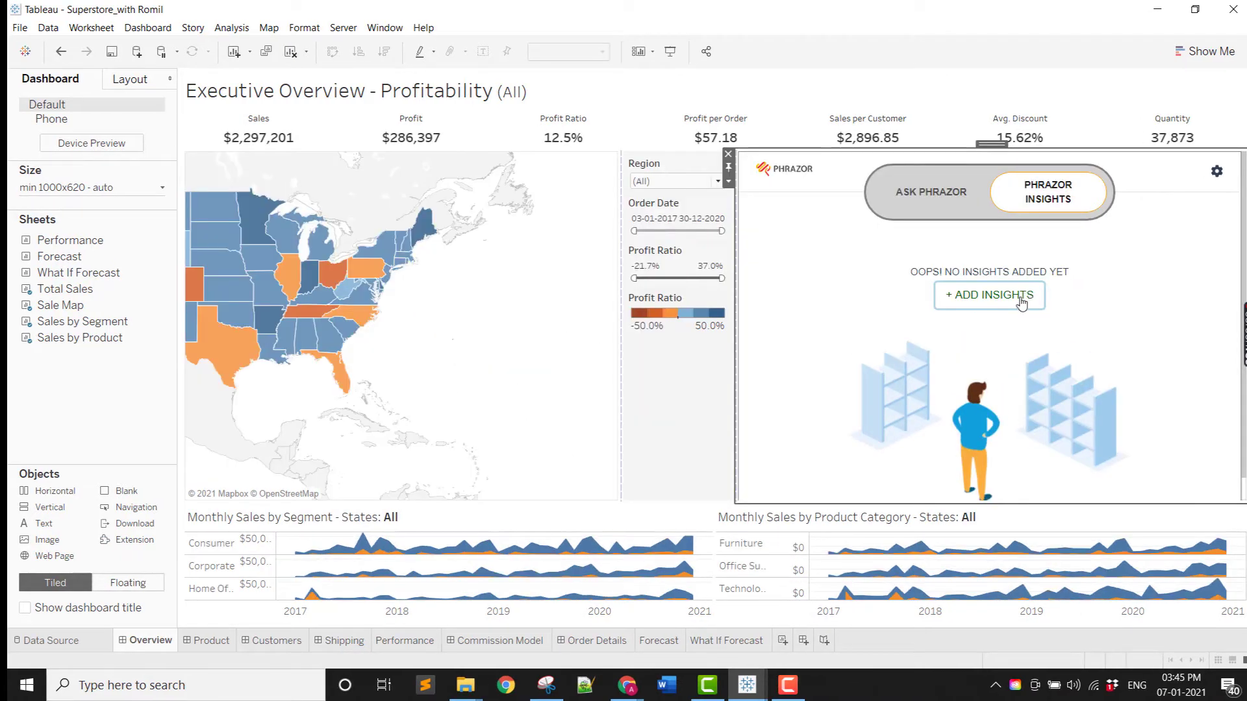
# - Set the Sales by Product sheet as the data source for new Phrazor insights
pyautogui.click(1021, 298)
pyautogui.click(922, 349)
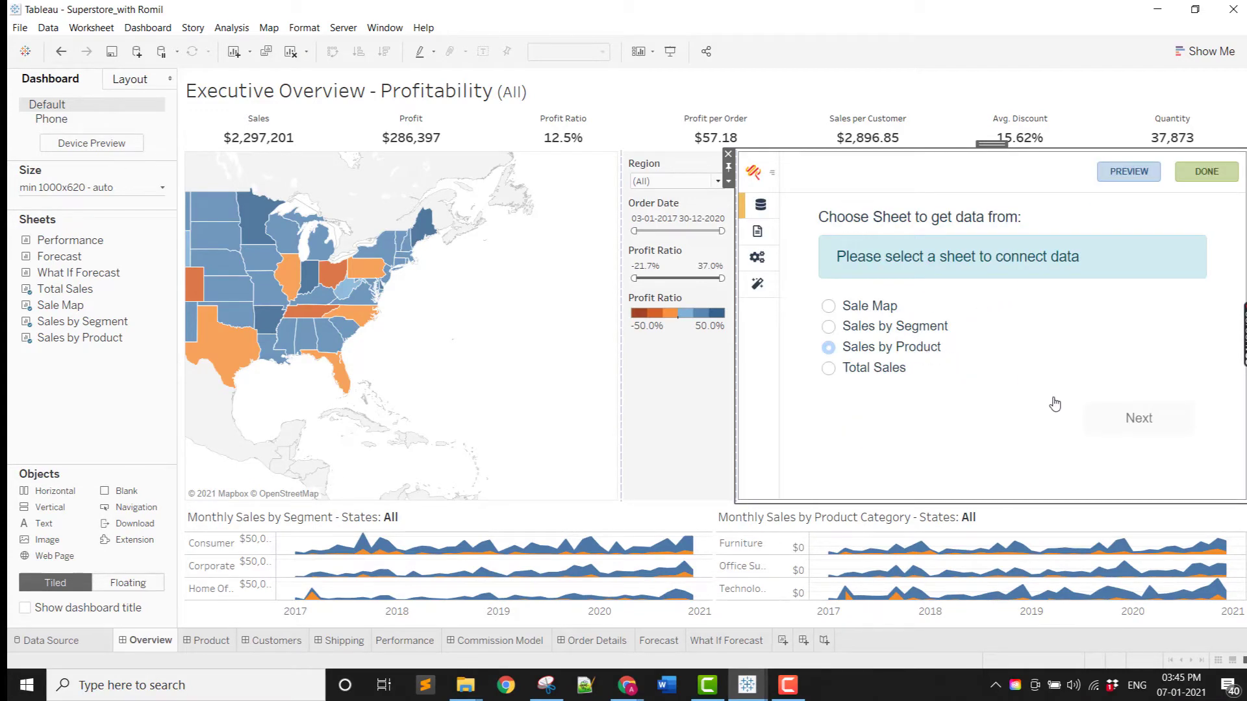
pyautogui.click(1112, 423)
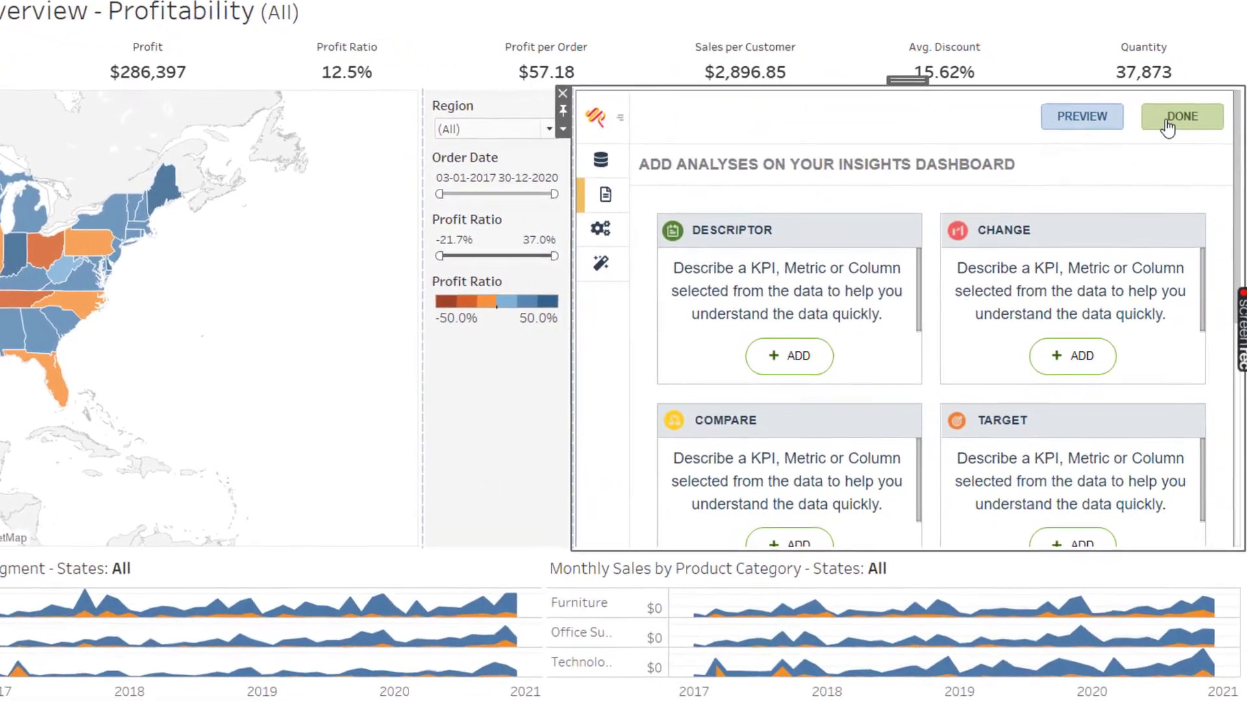
pyautogui.click(1191, 142)
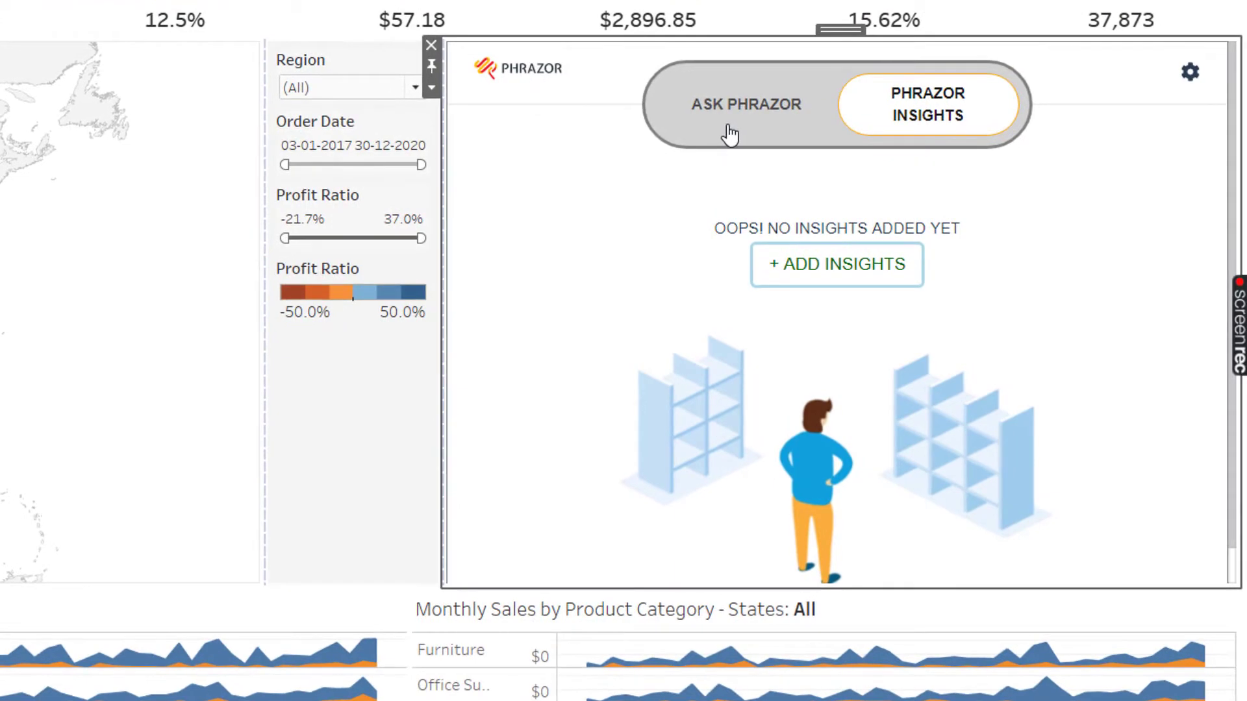
# - Ask Phrazor 'Top 2 regions for sales' and return to the Insights list showing West and East
pyautogui.click(752, 143)
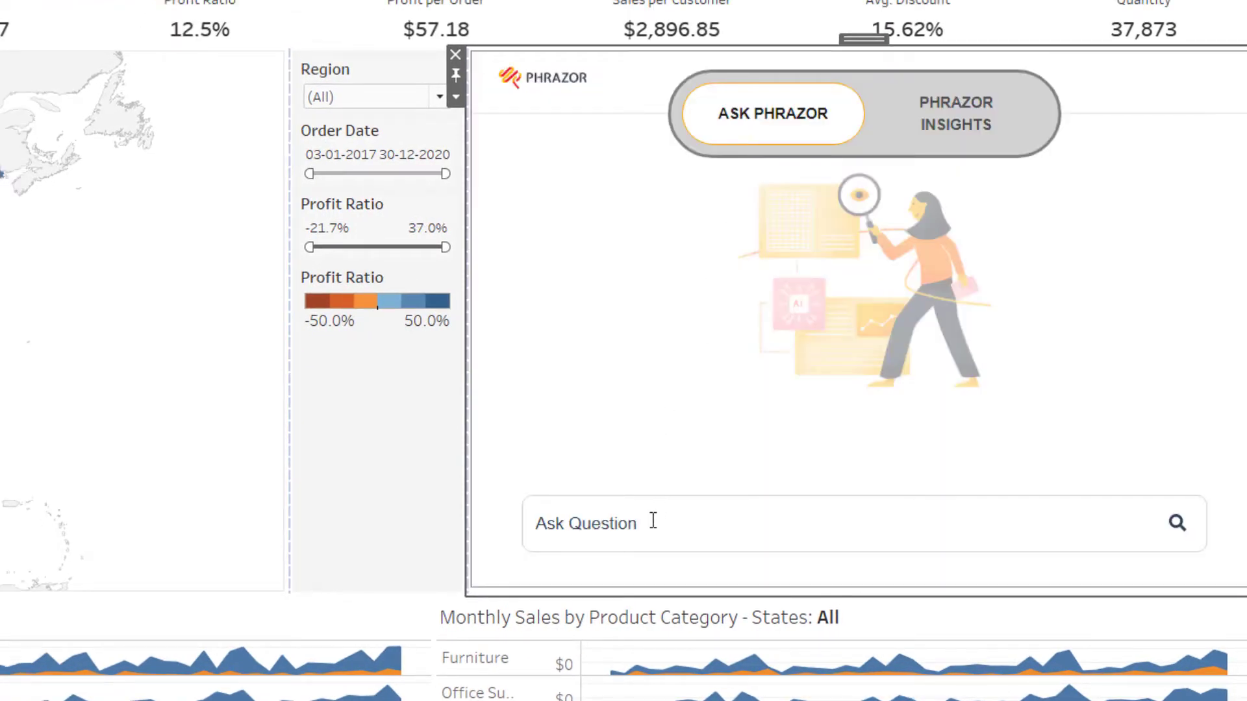
pyautogui.click(649, 528)
pyautogui.write('Top')
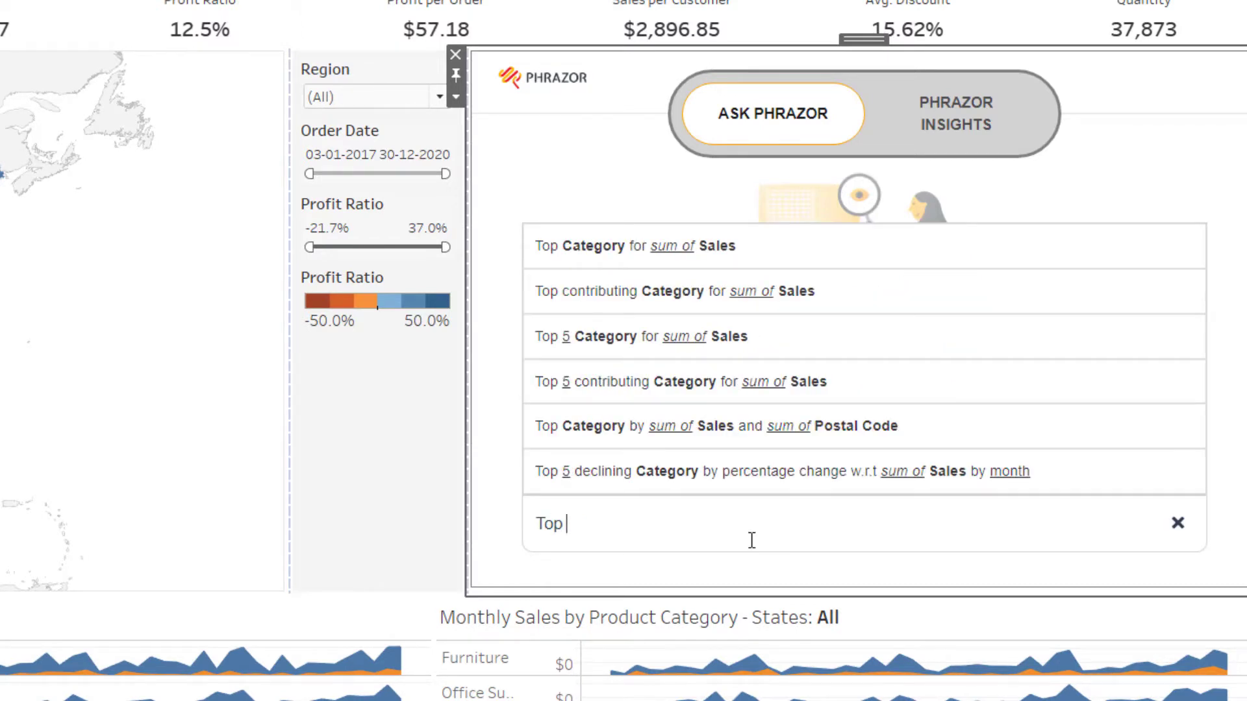
pyautogui.write(' 2 regions for sales')
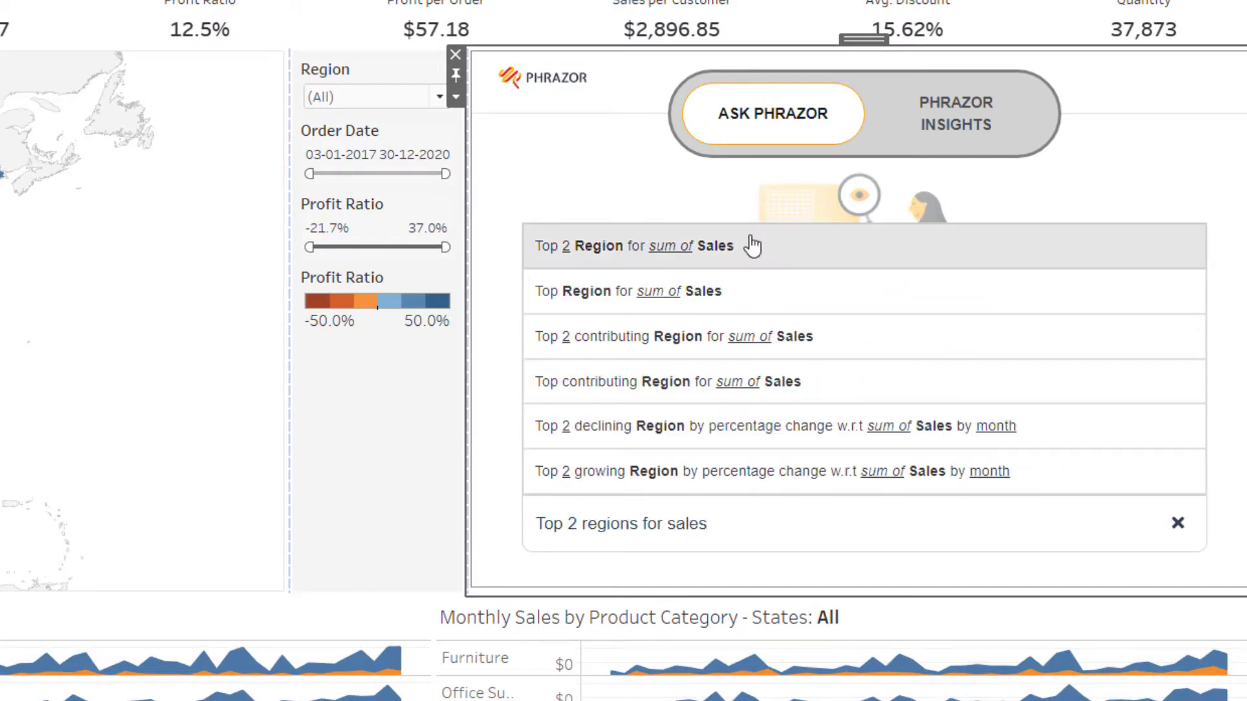
pyautogui.press('Return')
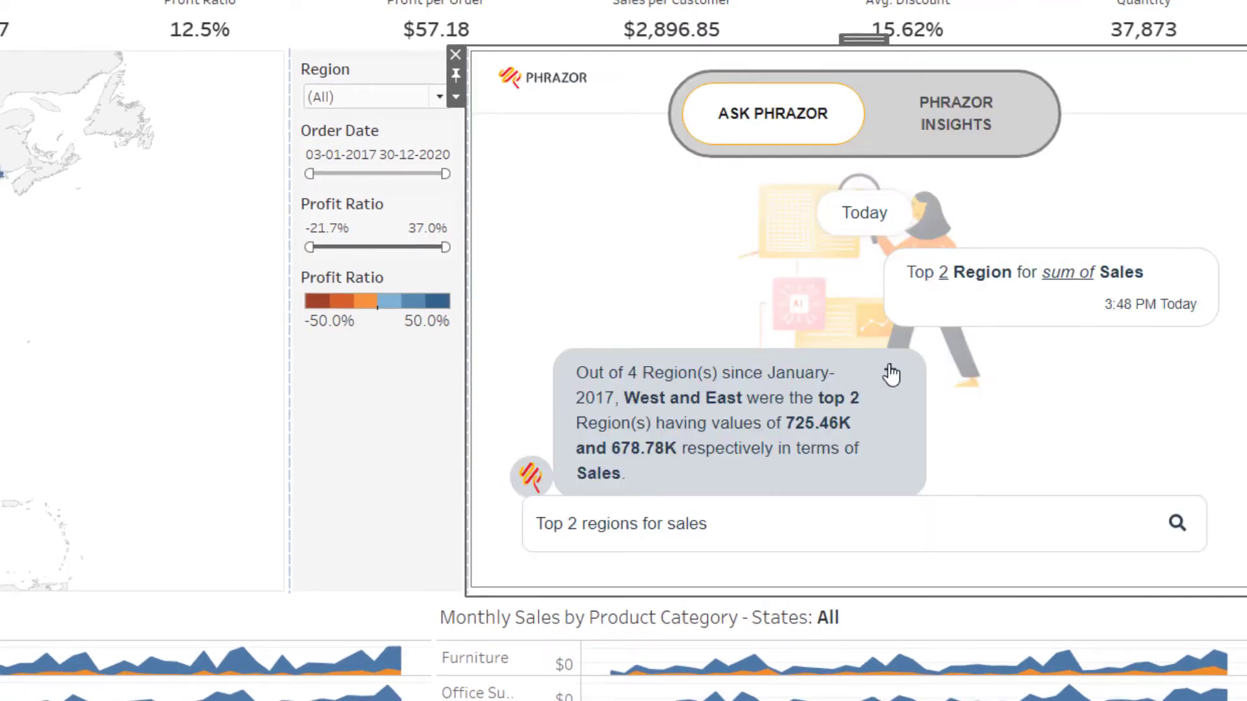
pyautogui.click(953, 96)
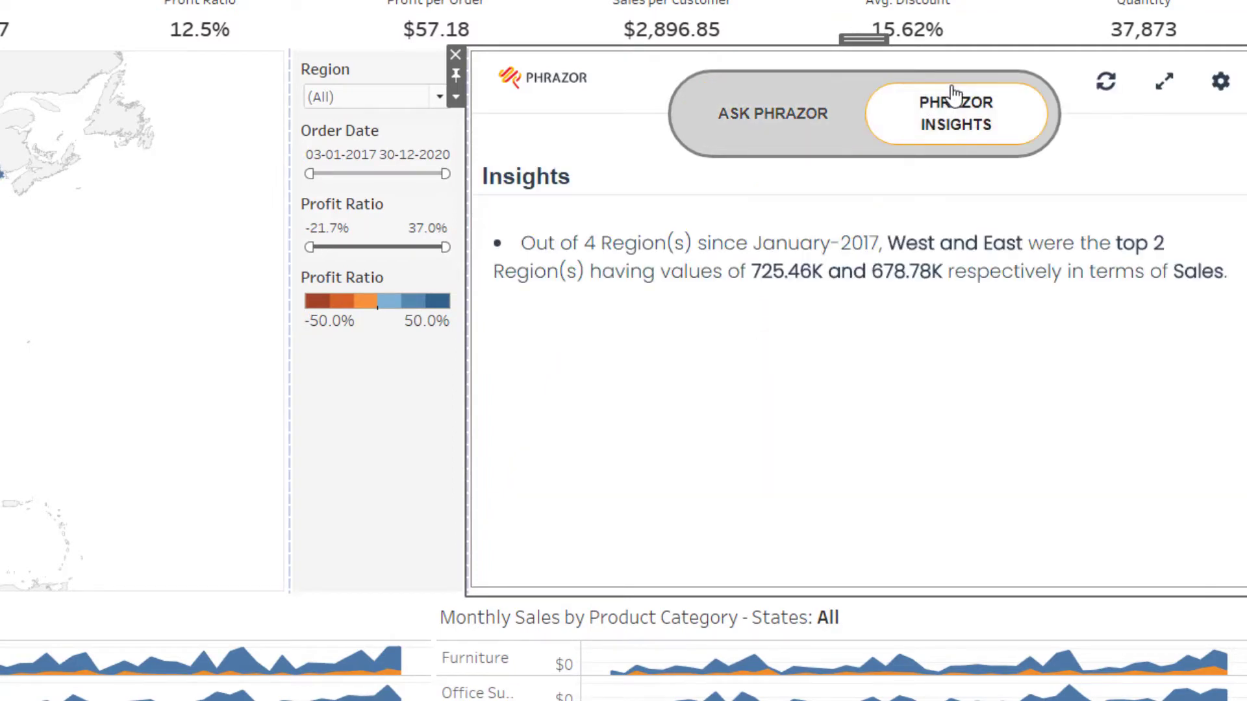
# - Reopen Phrazor's settings and move past the sheet chooser to the analysis page
pyautogui.click(1221, 84)
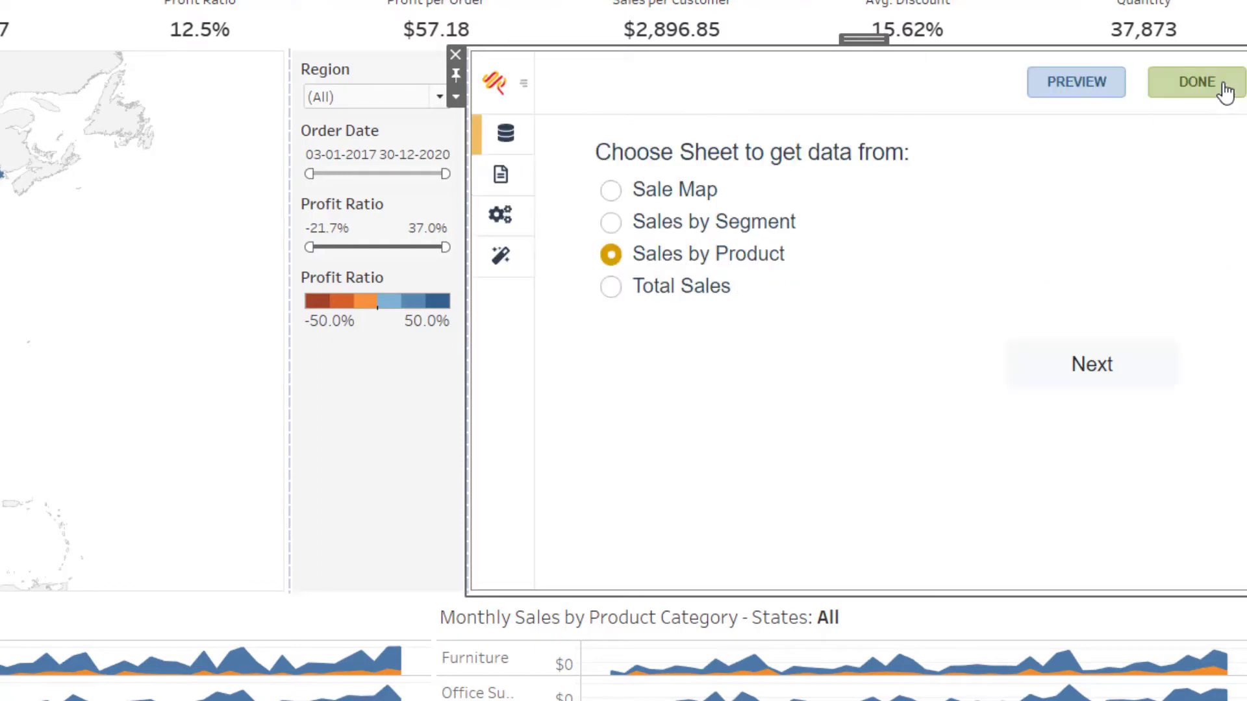
pyautogui.click(1126, 376)
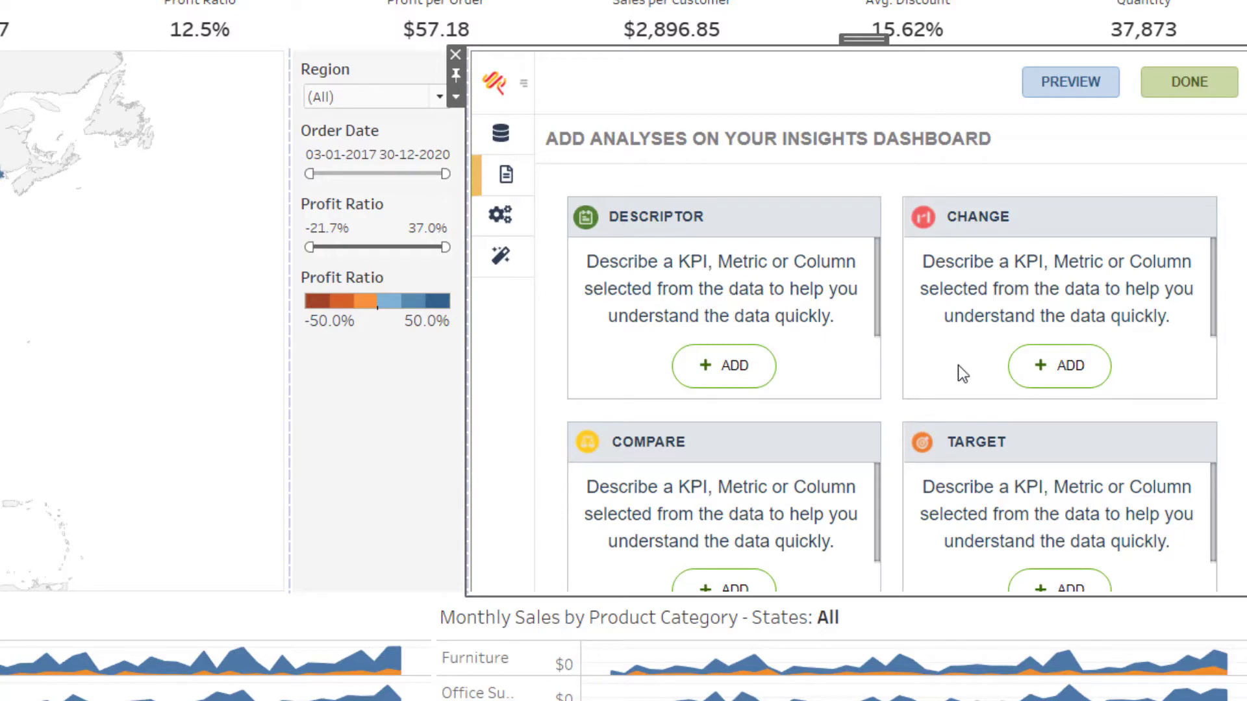
# - Set up a Change analysis on monthly Order Date and Profit, broken down by State
pyautogui.click(1088, 368)
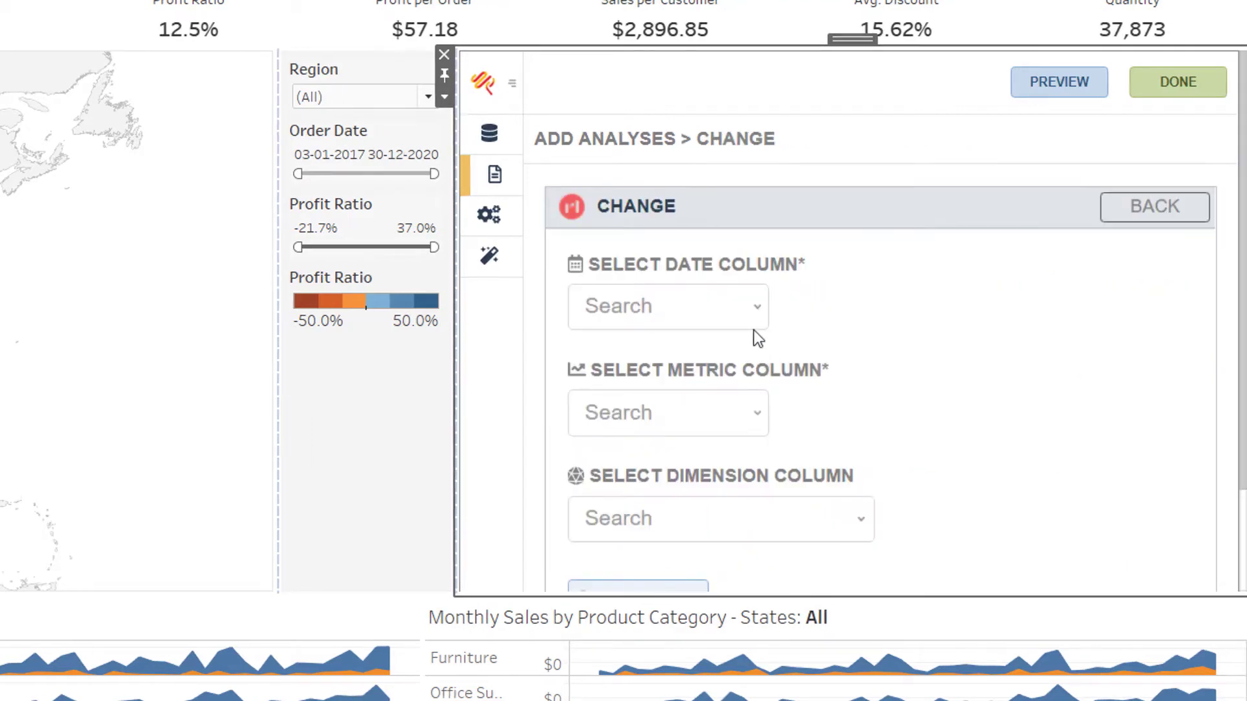
pyautogui.click(745, 320)
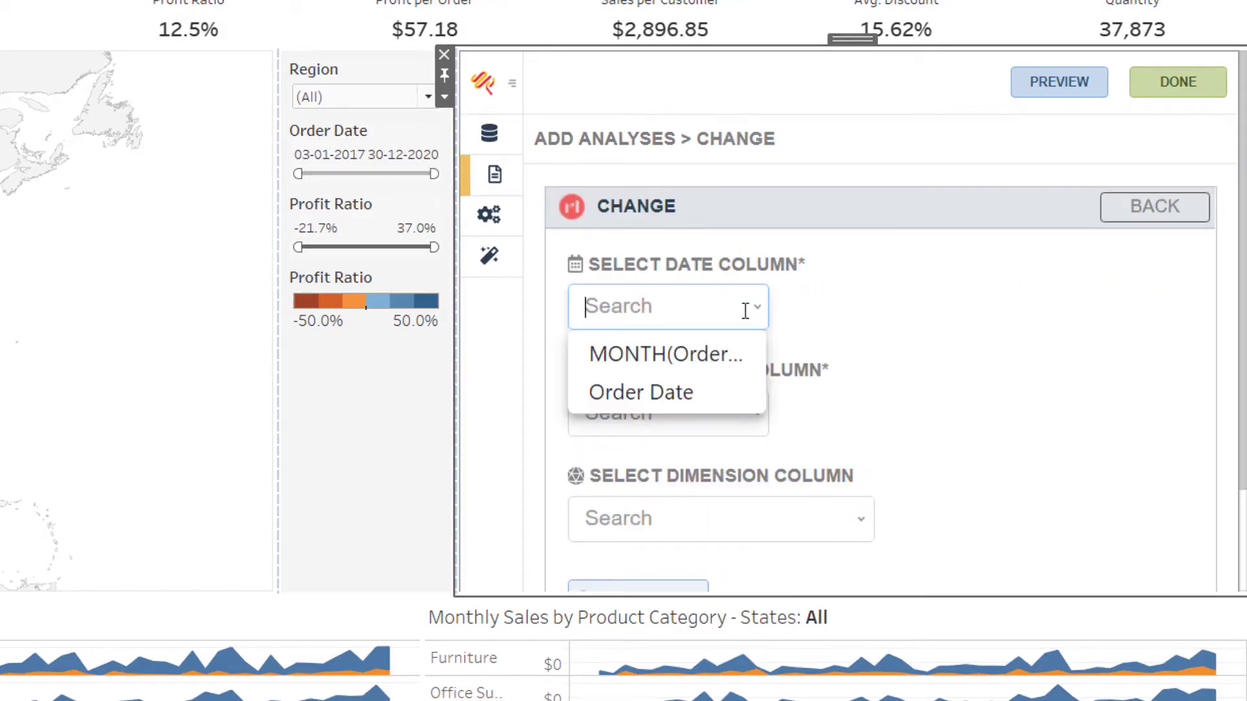
pyautogui.click(681, 392)
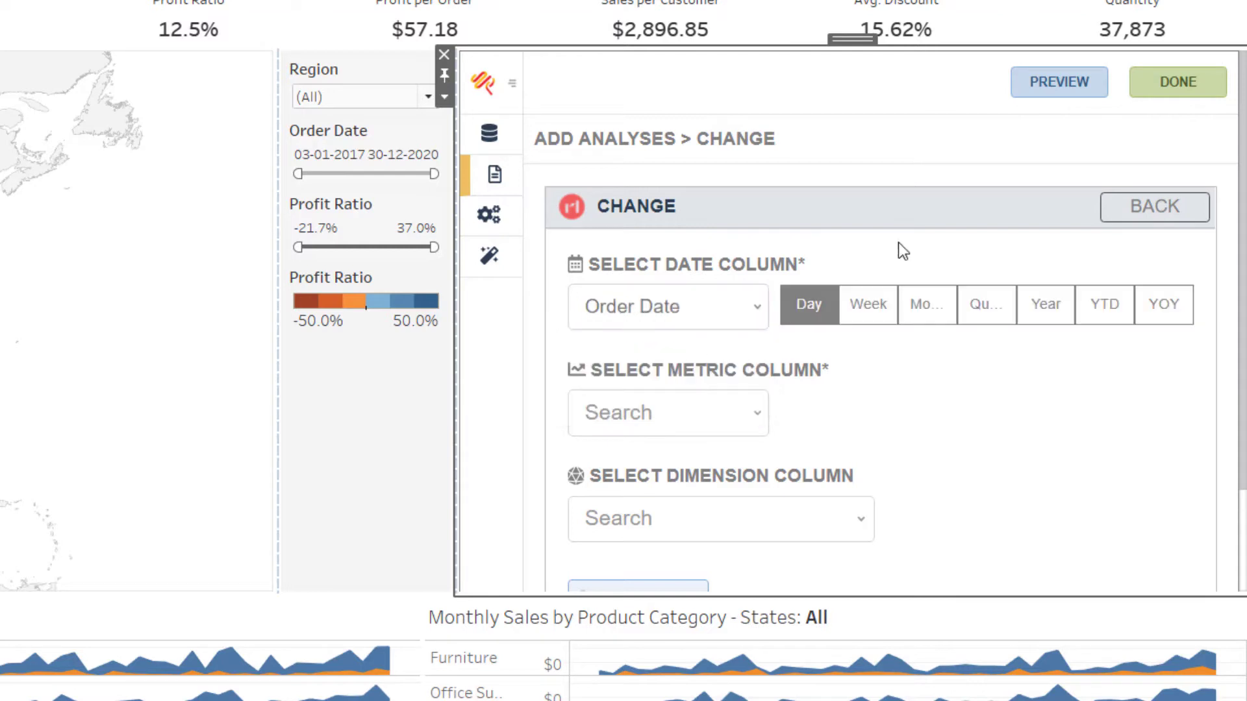
pyautogui.click(917, 303)
pyautogui.click(737, 418)
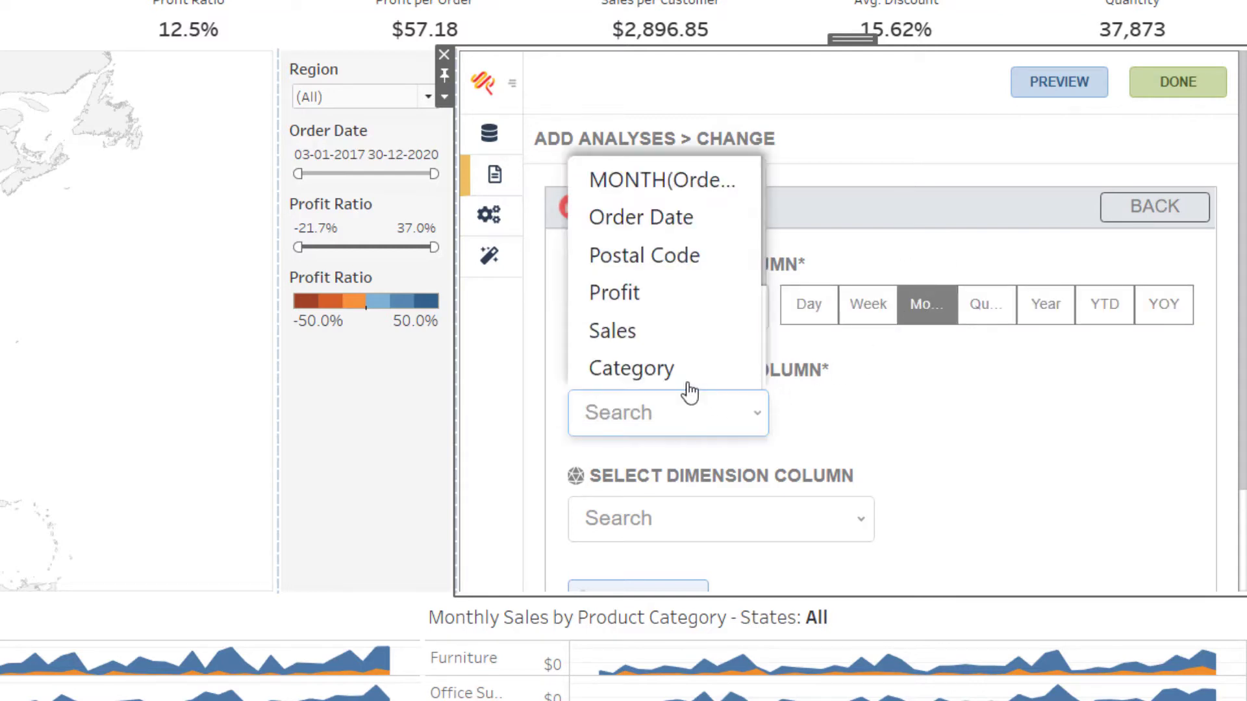
pyautogui.click(618, 290)
pyautogui.scroll(-2, 718, 504)
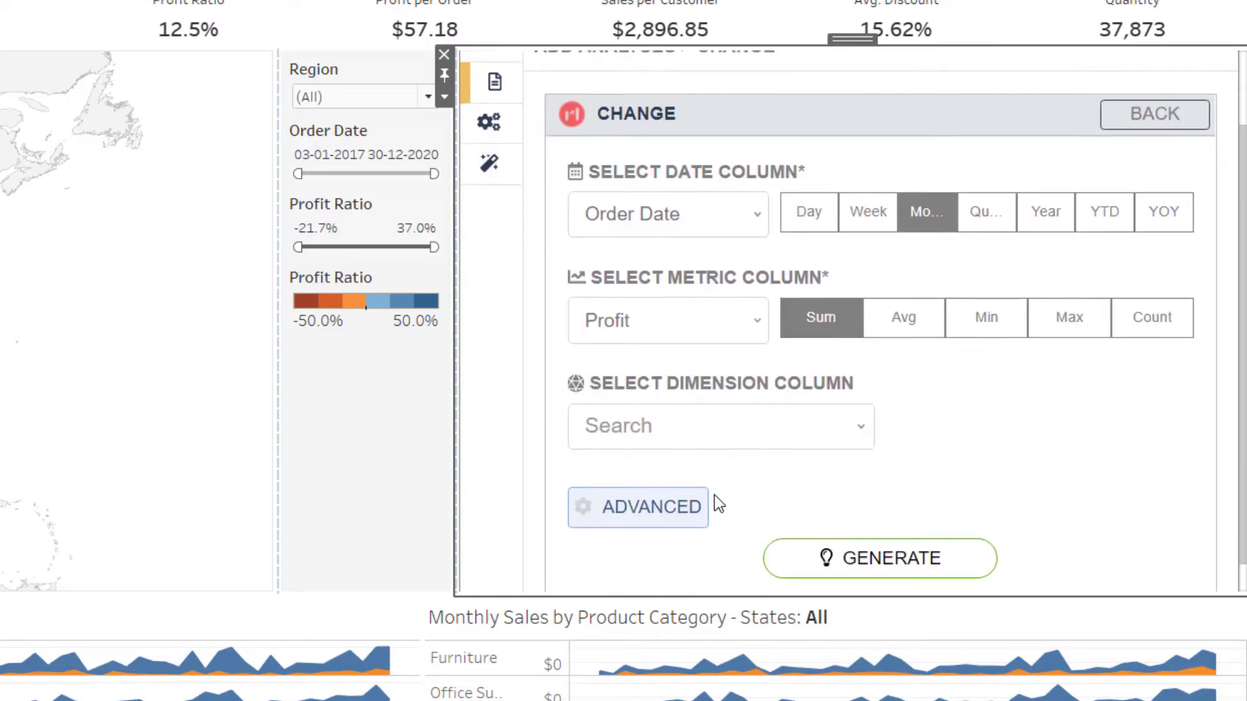
pyautogui.click(724, 424)
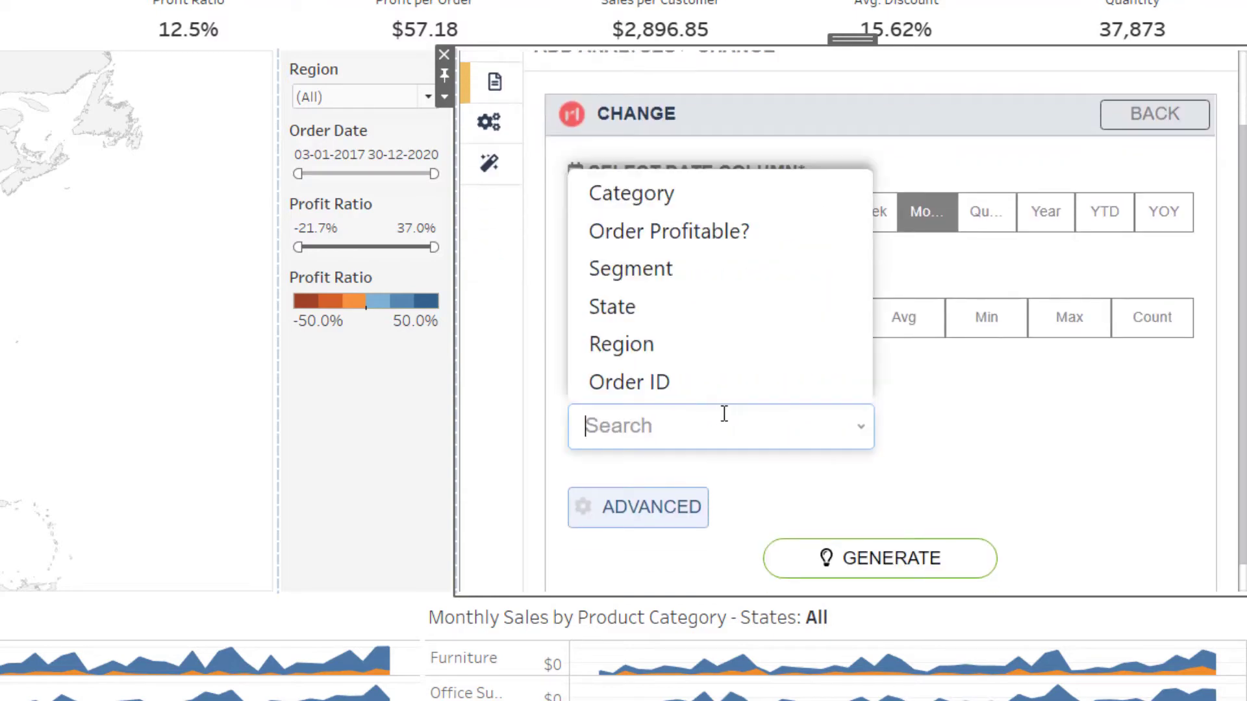
pyautogui.click(646, 315)
pyautogui.scroll(-3, 782, 468)
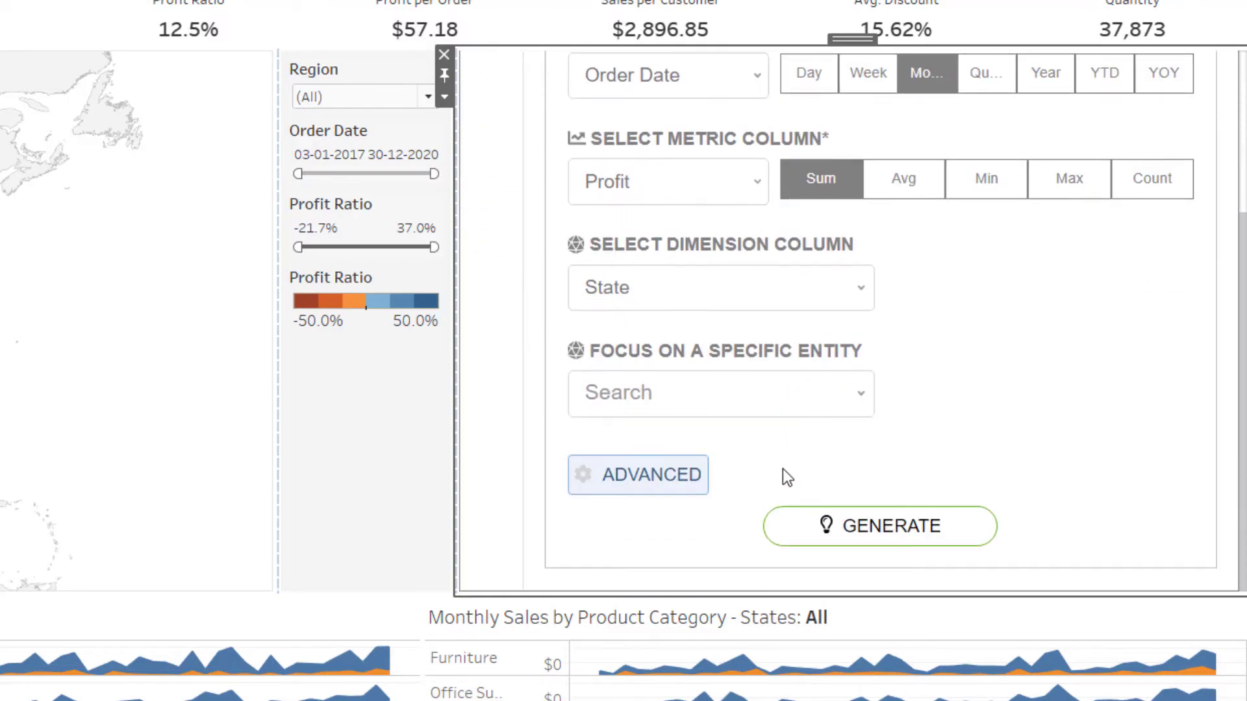
# - Generate the Change insights and review the state growth and decline list
pyautogui.click(855, 534)
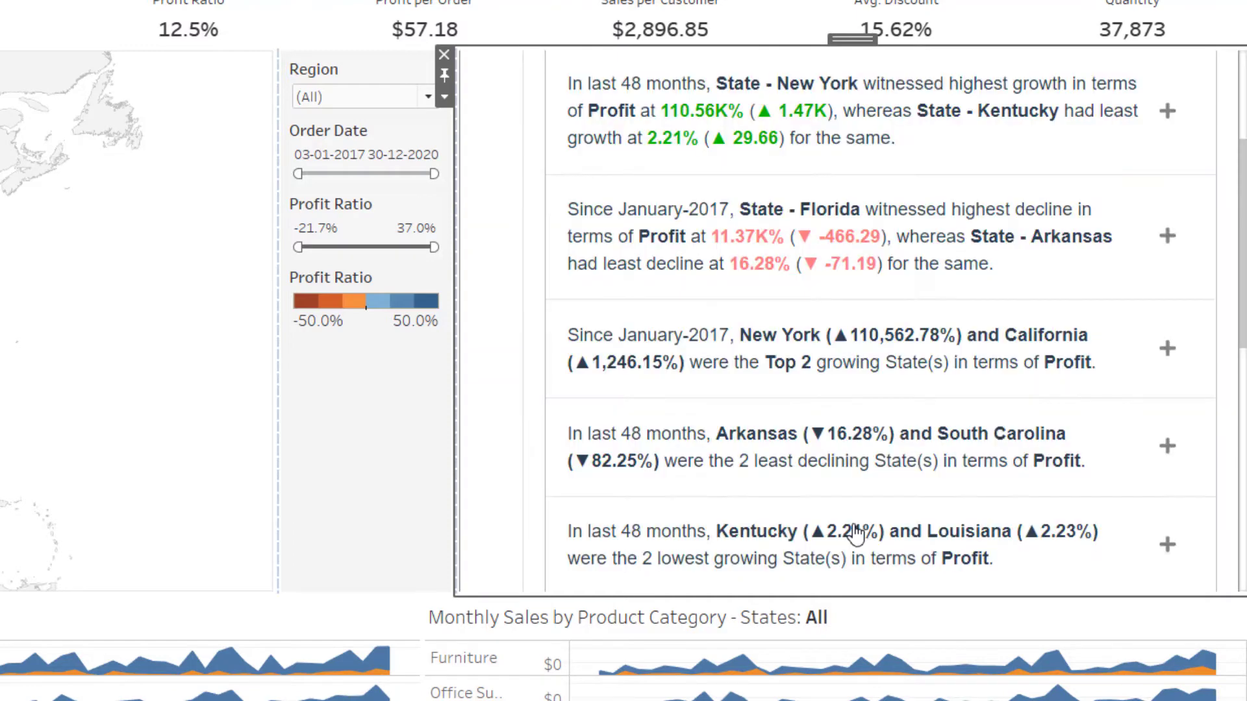
pyautogui.scroll(-4, 1020, 323)
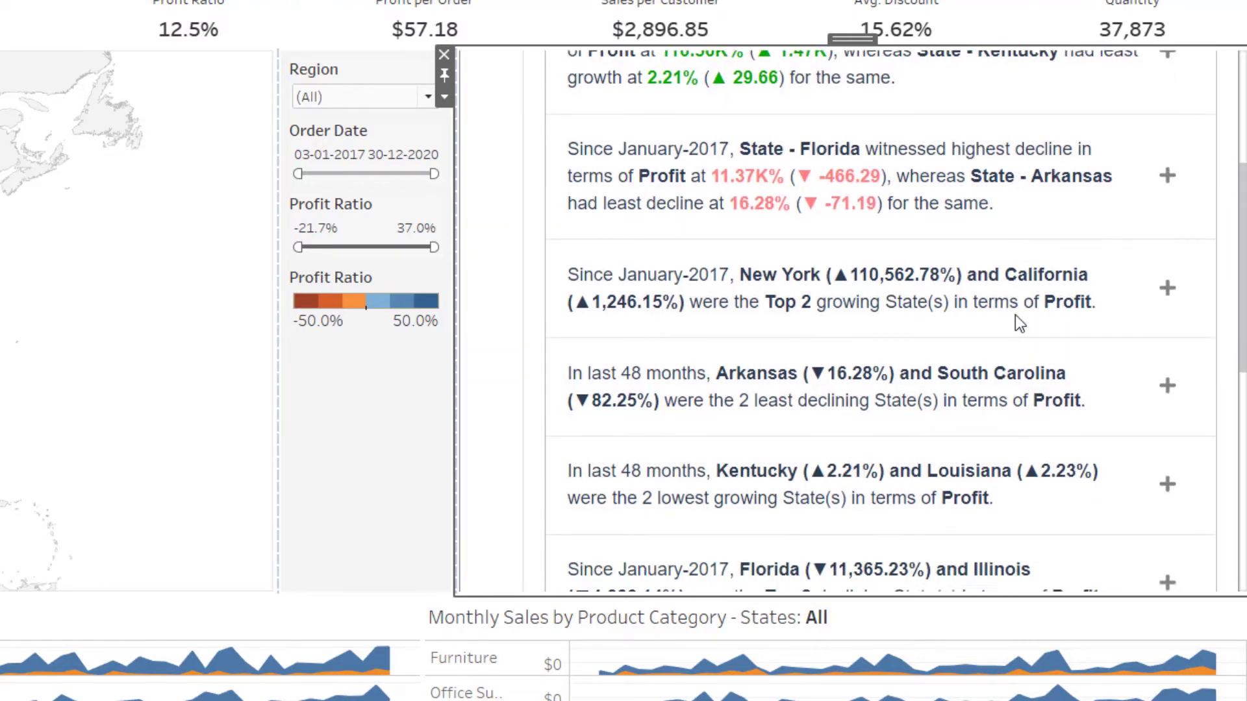
pyautogui.scroll(-5, 1015, 314)
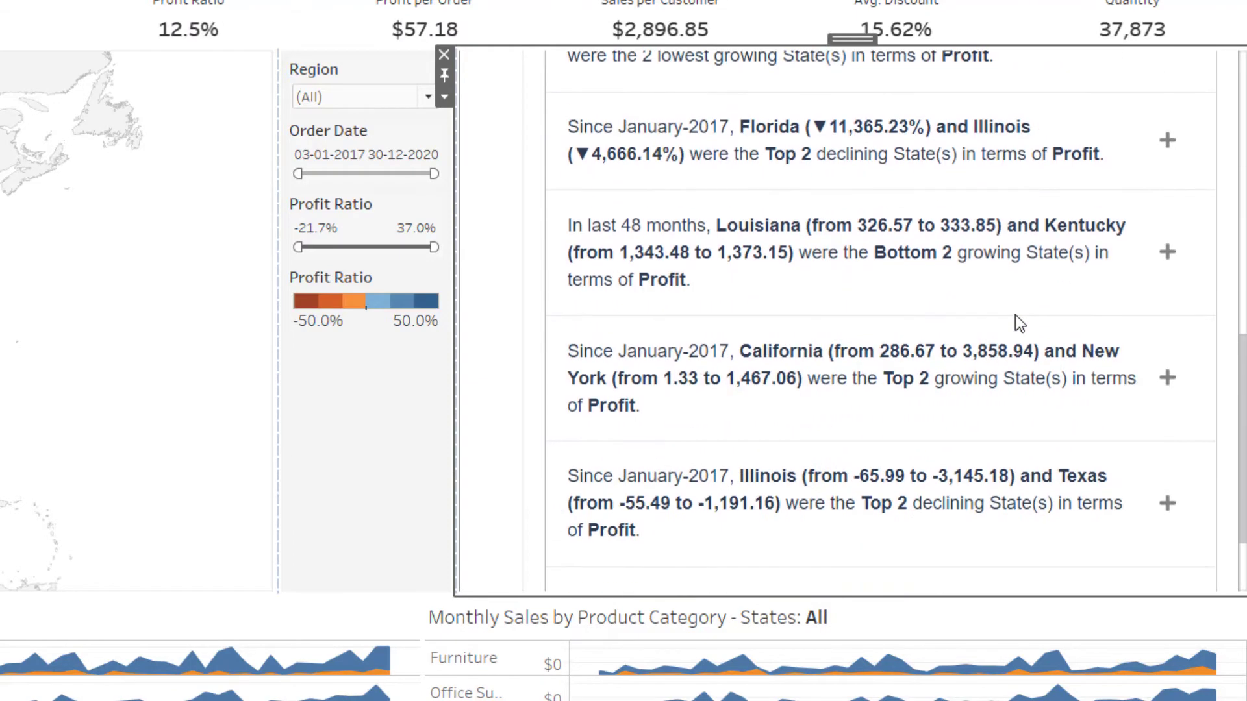
pyautogui.scroll(10, 1015, 314)
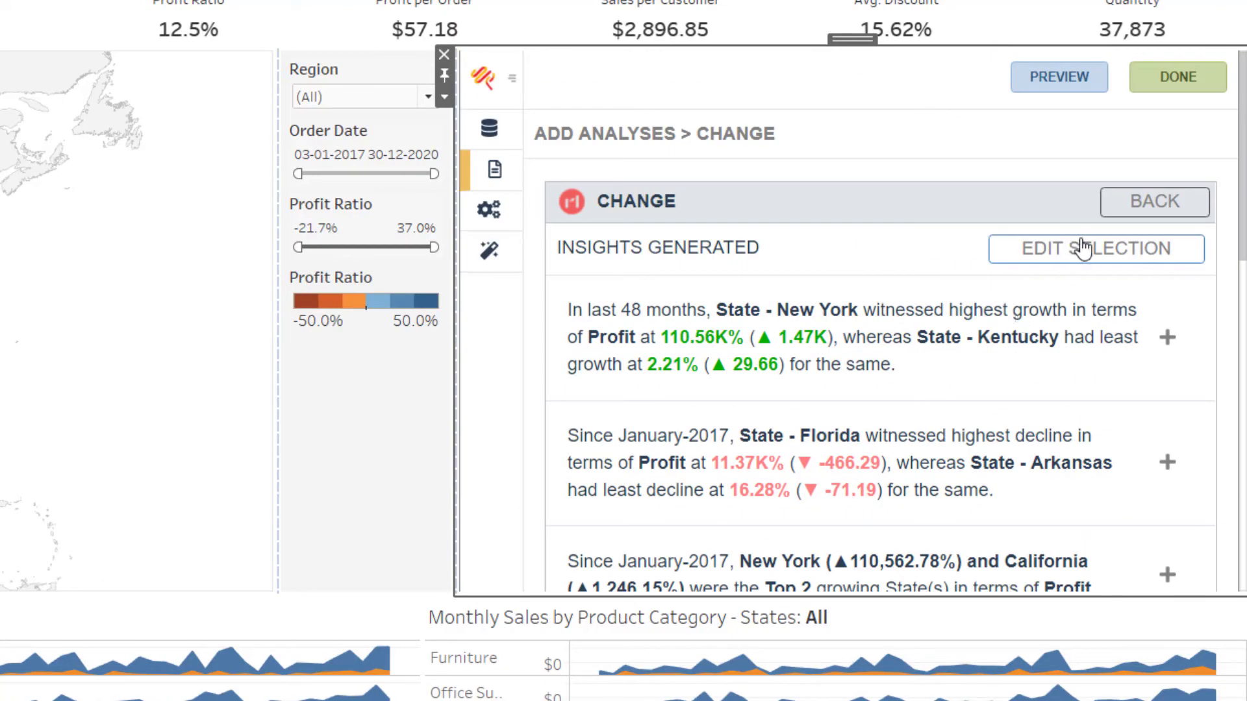
pyautogui.click(1120, 205)
# - Configure a Diagnostic analysis on Order Date by month, Profit, broken down by Region
pyautogui.scroll(-6, 879, 474)
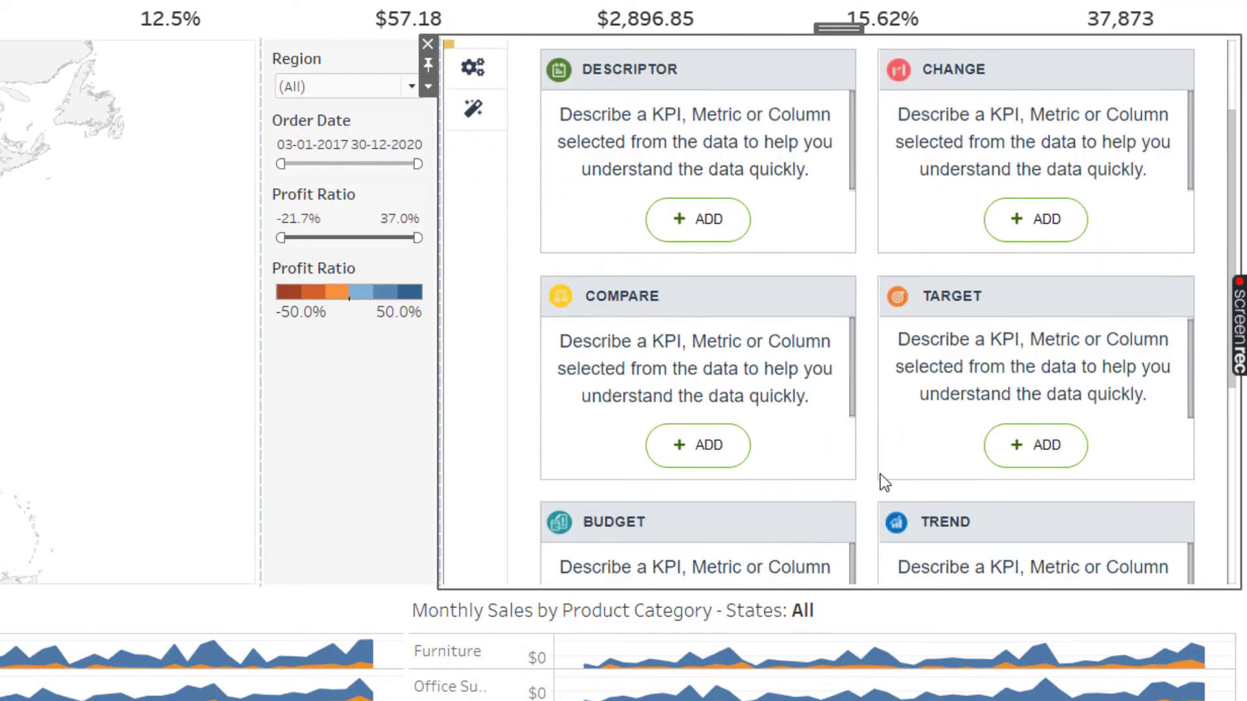
pyautogui.scroll(-1, 885, 483)
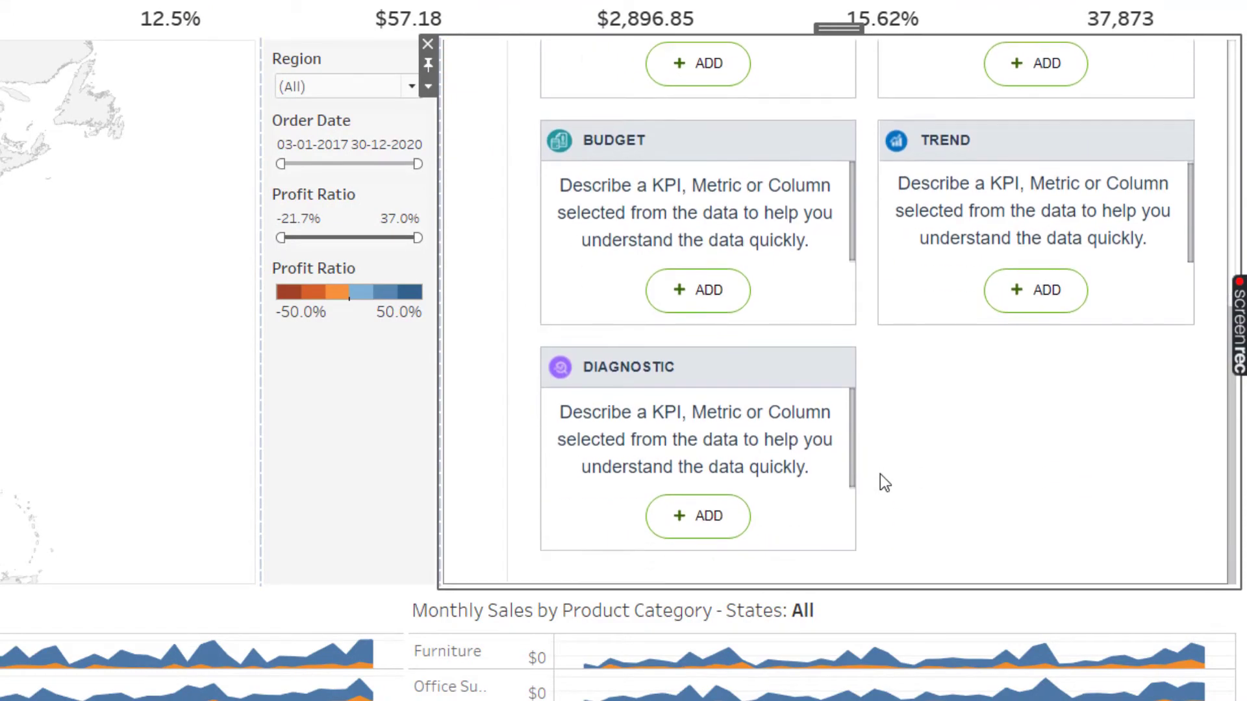
pyautogui.click(714, 516)
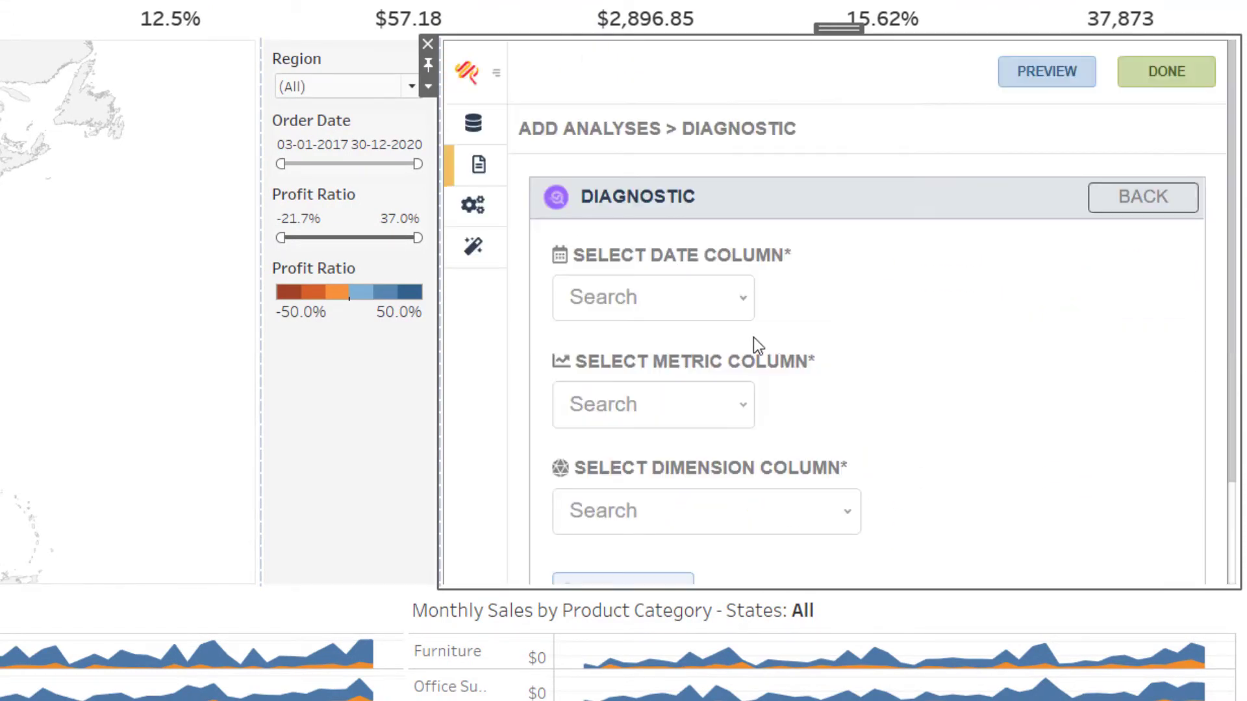
pyautogui.click(731, 303)
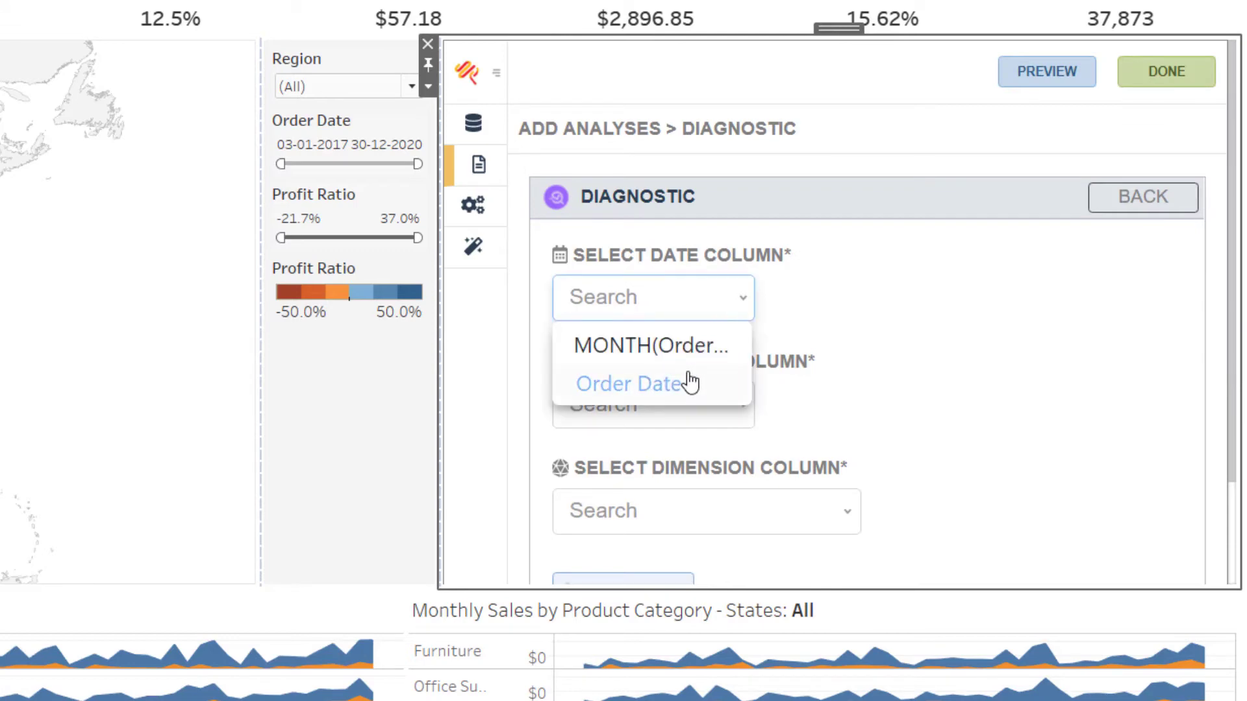
pyautogui.click(614, 381)
pyautogui.click(909, 297)
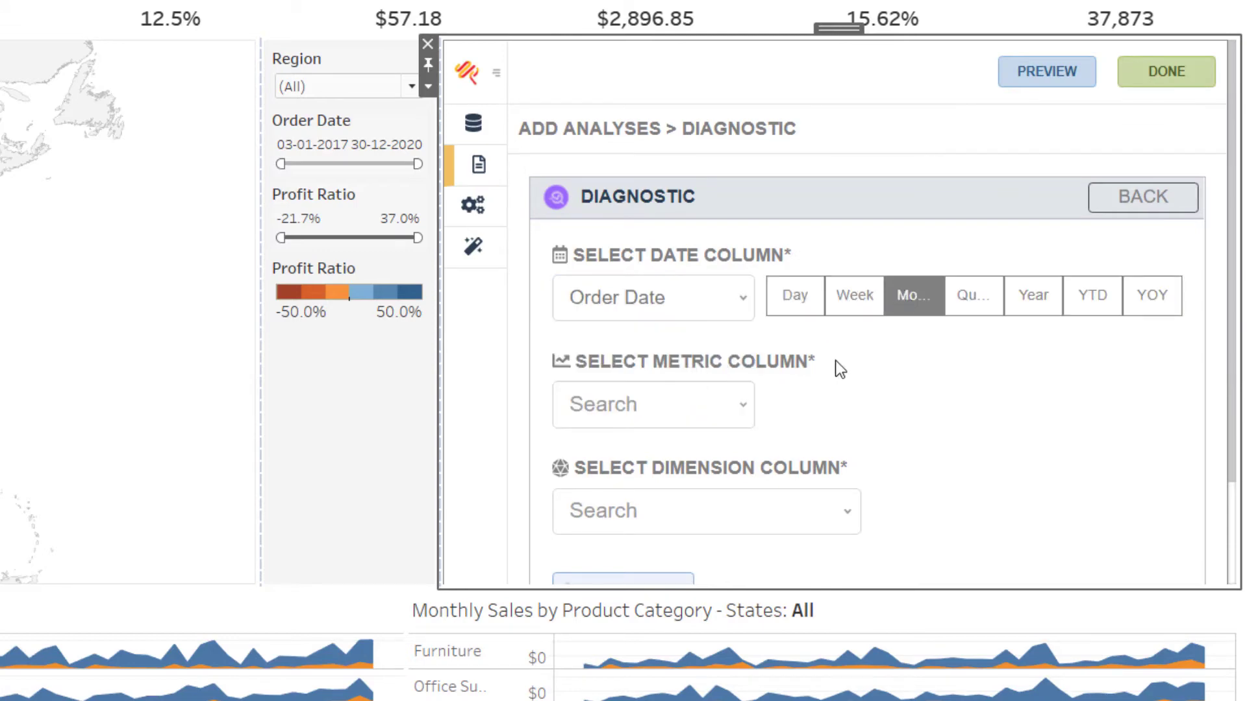
pyautogui.click(700, 400)
pyautogui.click(626, 285)
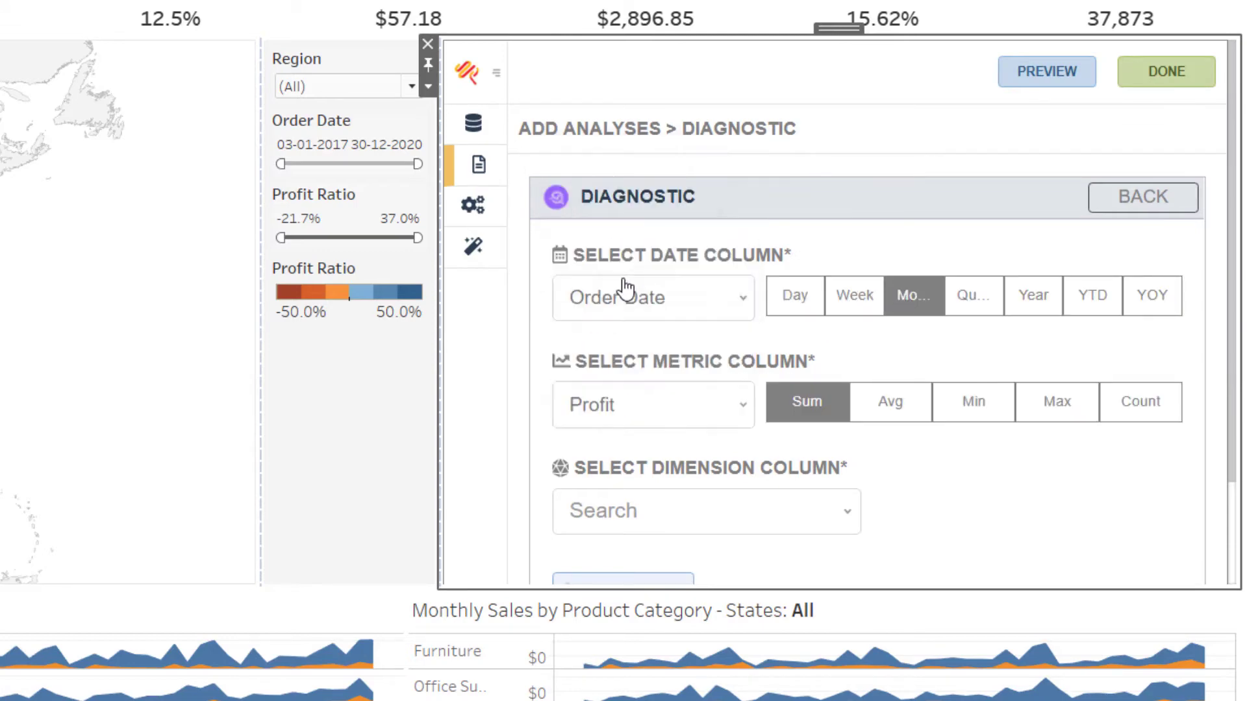
pyautogui.scroll(-1, 655, 451)
pyautogui.scroll(-2, 656, 451)
pyautogui.click(668, 433)
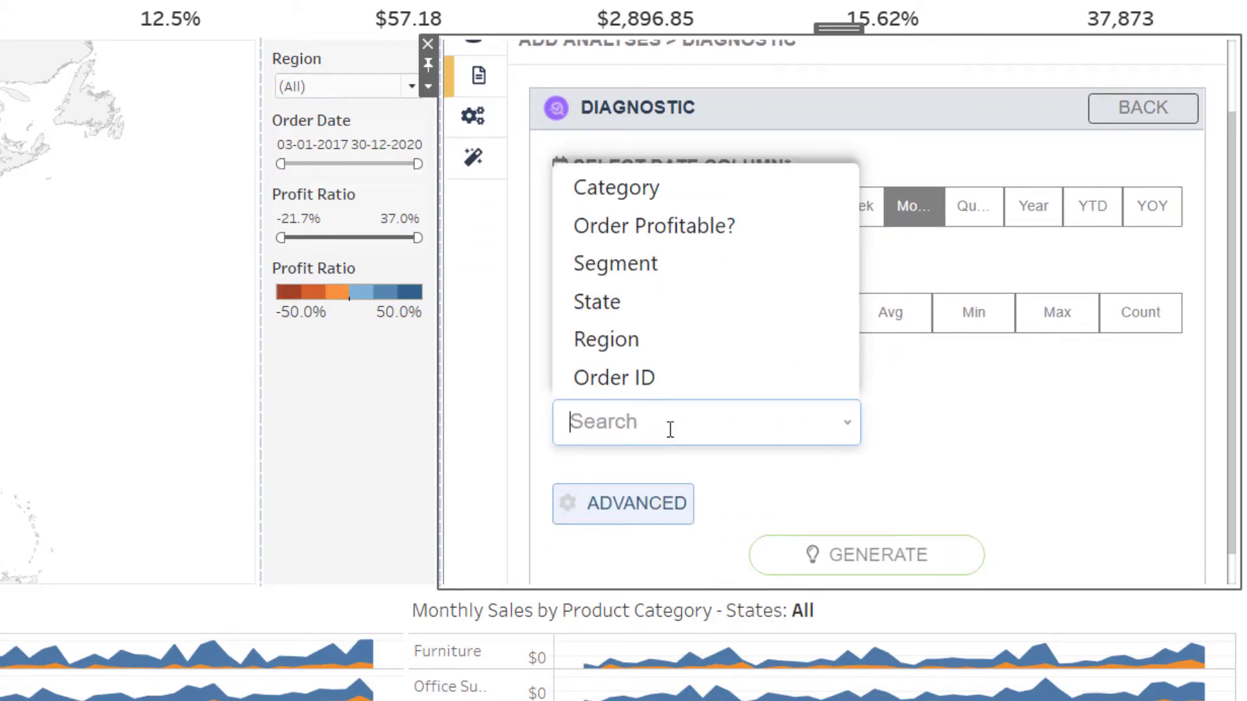
pyautogui.click(646, 344)
pyautogui.scroll(-3, 730, 426)
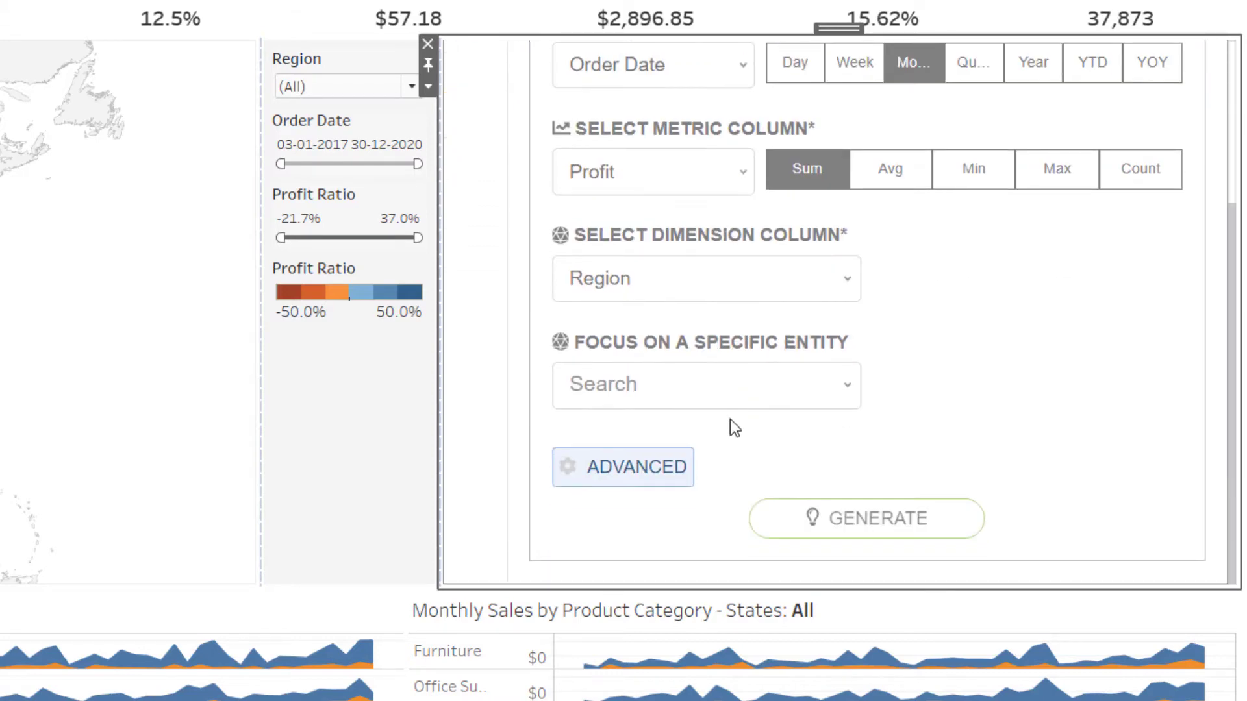
# - Generate the diagnostics and add the West rise and Central fall insights
pyautogui.click(812, 513)
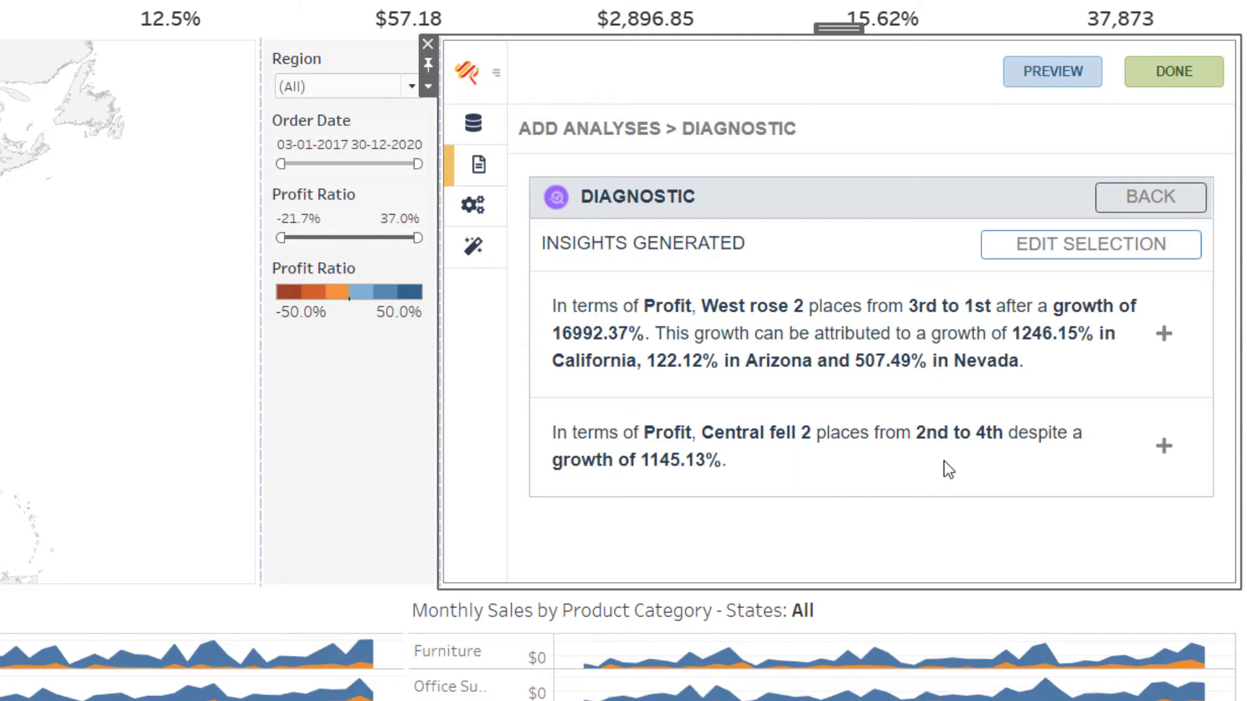
pyautogui.click(1164, 337)
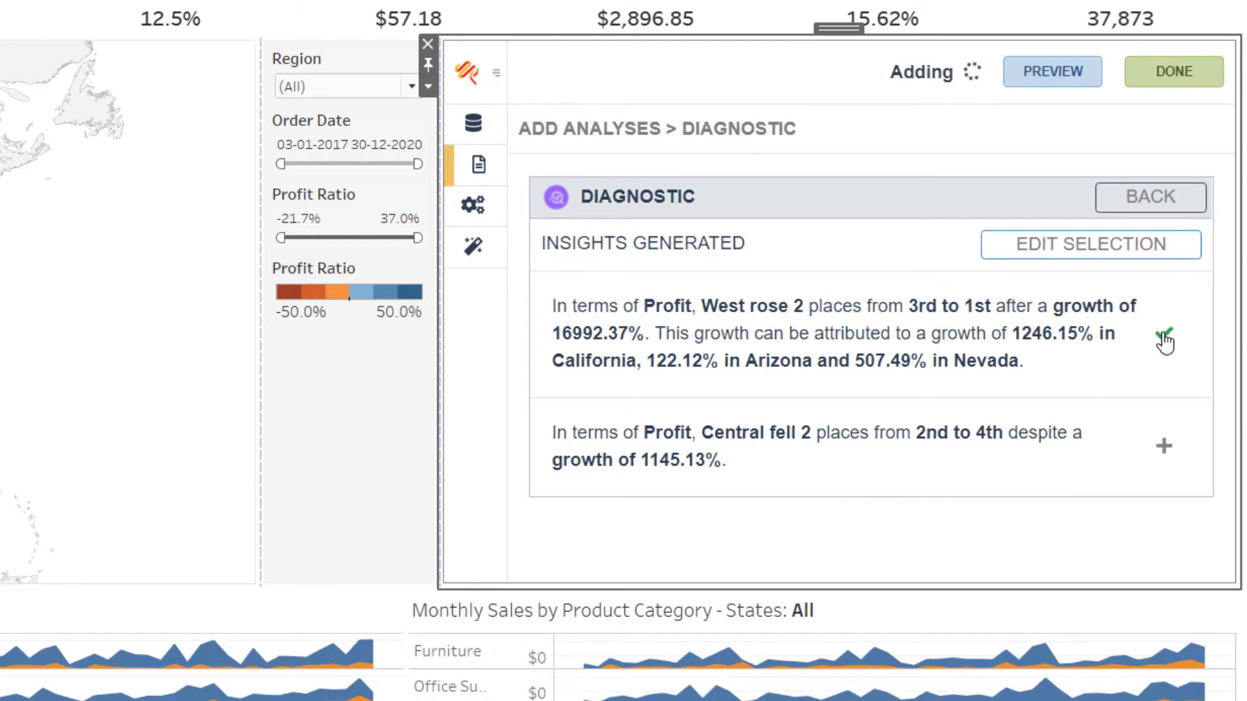
pyautogui.click(1165, 447)
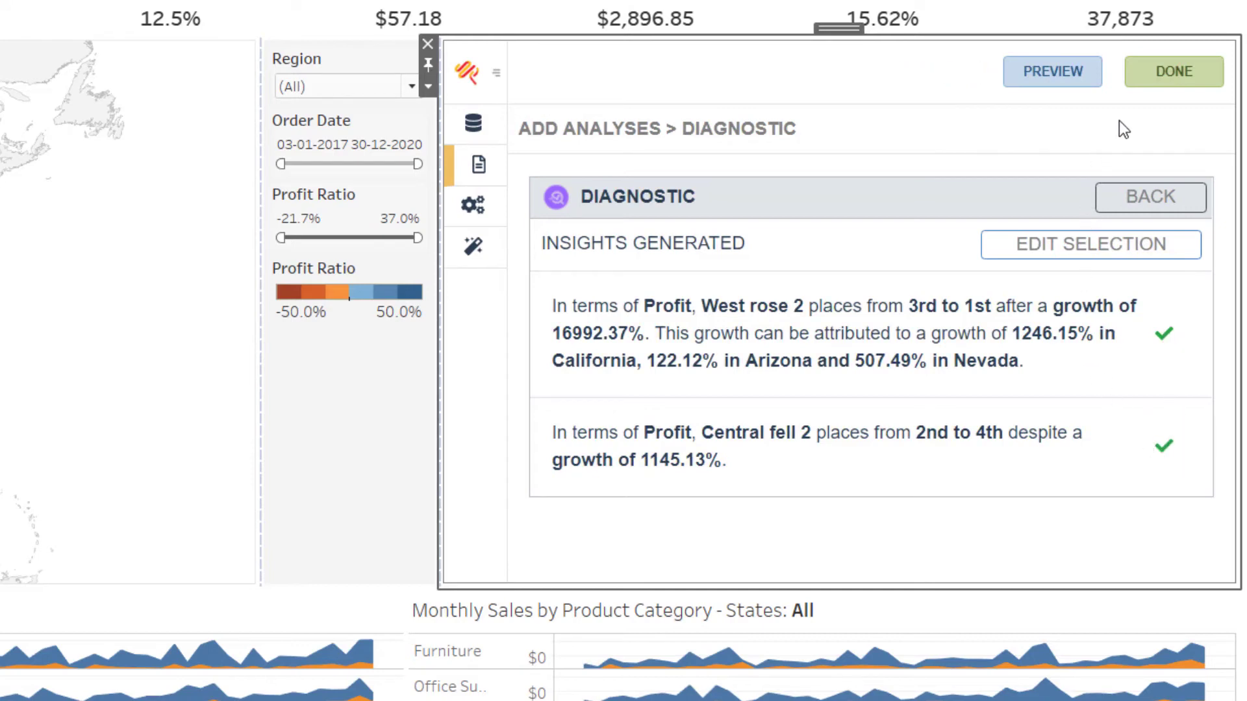
pyautogui.click(1157, 91)
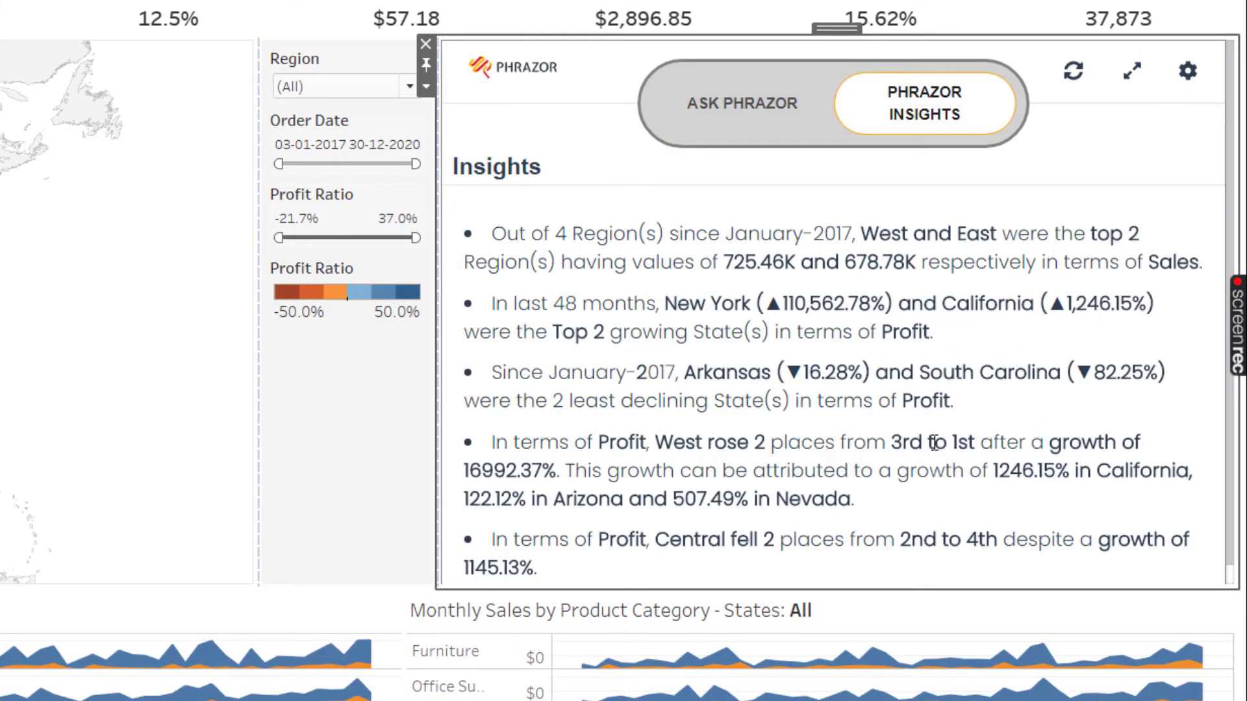
# - Expand the Phrazor panel to list only its five insights, then select Furniture in the category chart
pyautogui.scroll(-1, 934, 441)
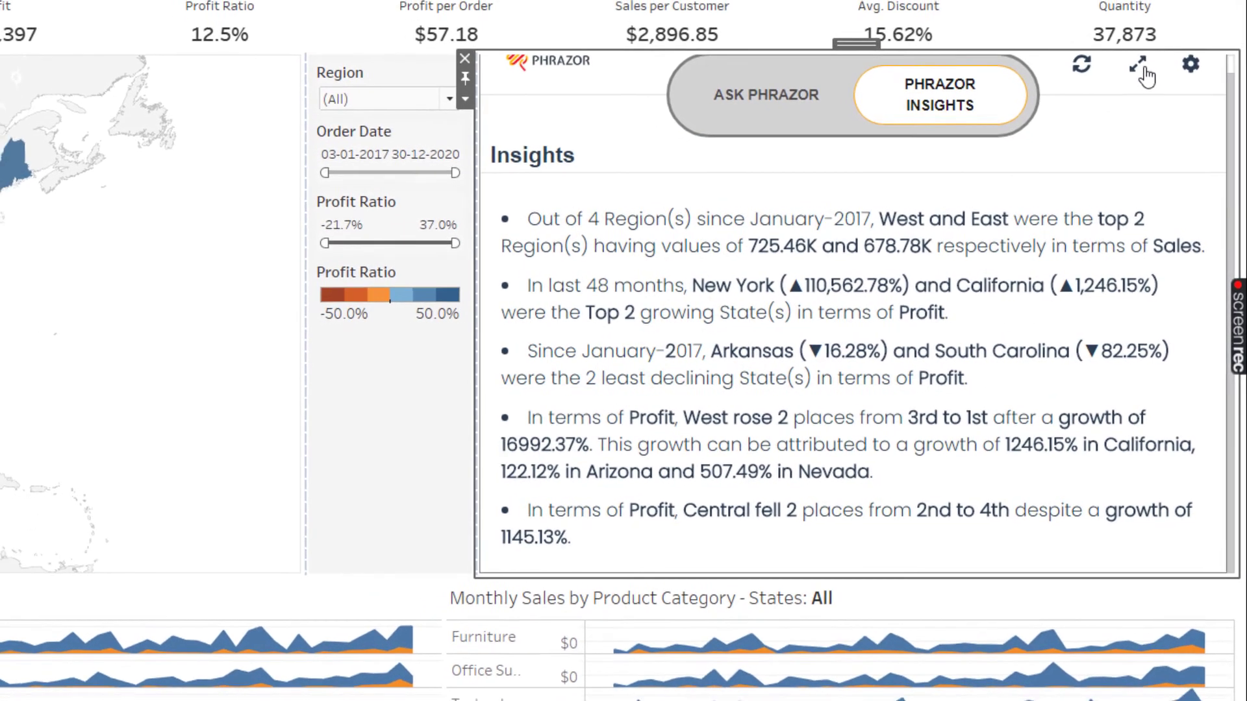
pyautogui.click(1132, 49)
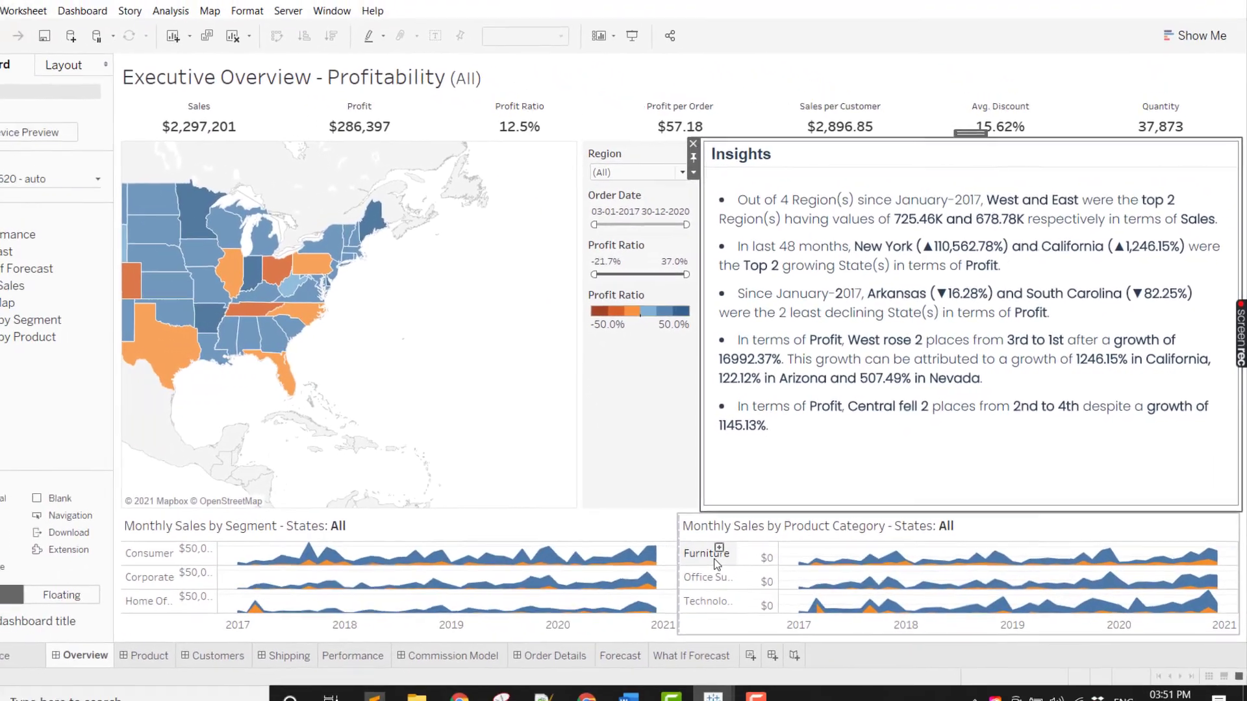
pyautogui.click(692, 568)
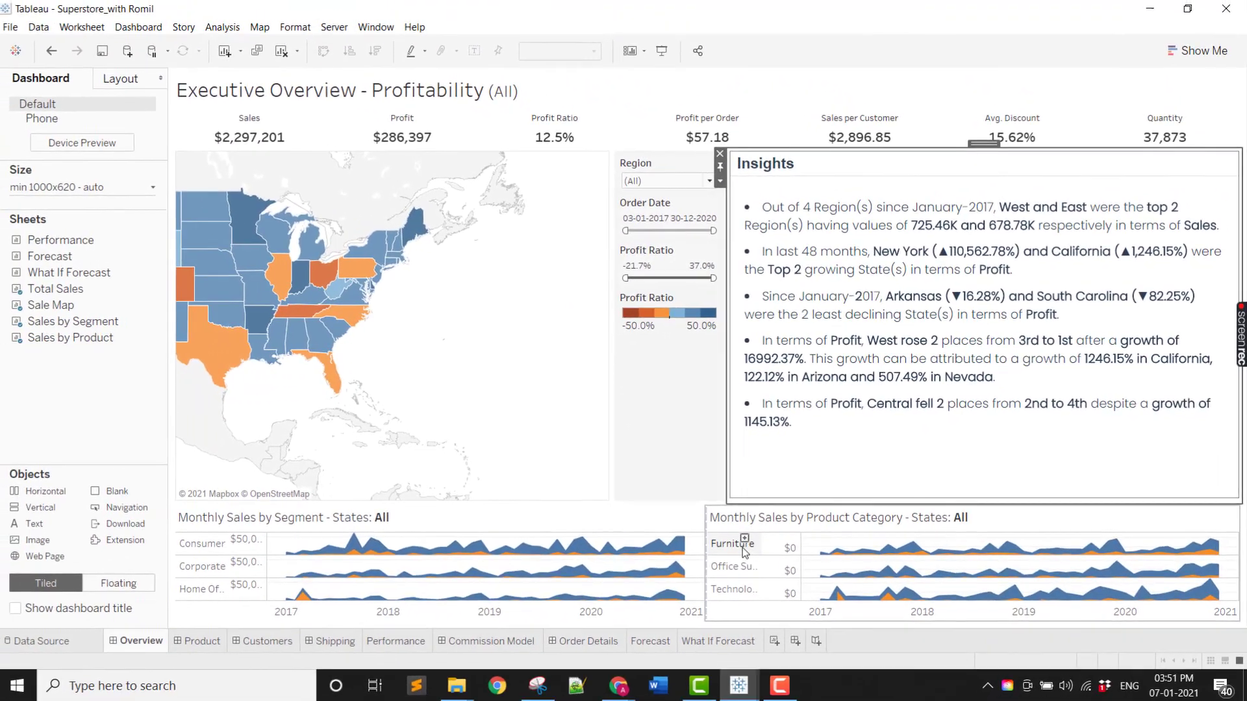